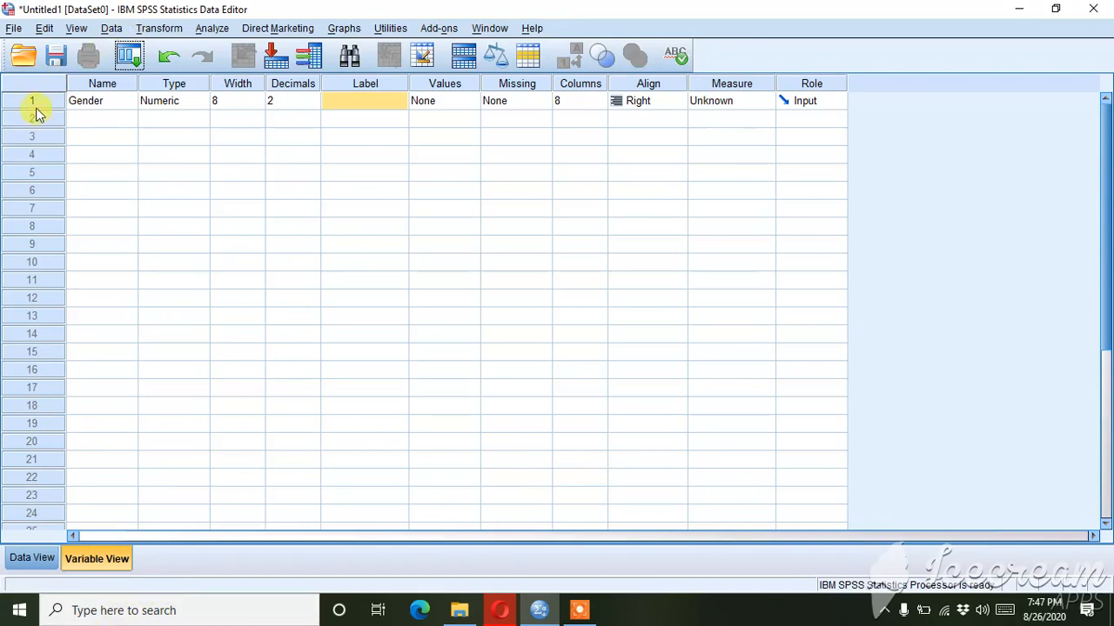
# Open the variable type settings for Gender in the variable definitions and confirm Numeric as its type
pyautogui.click(44, 558)
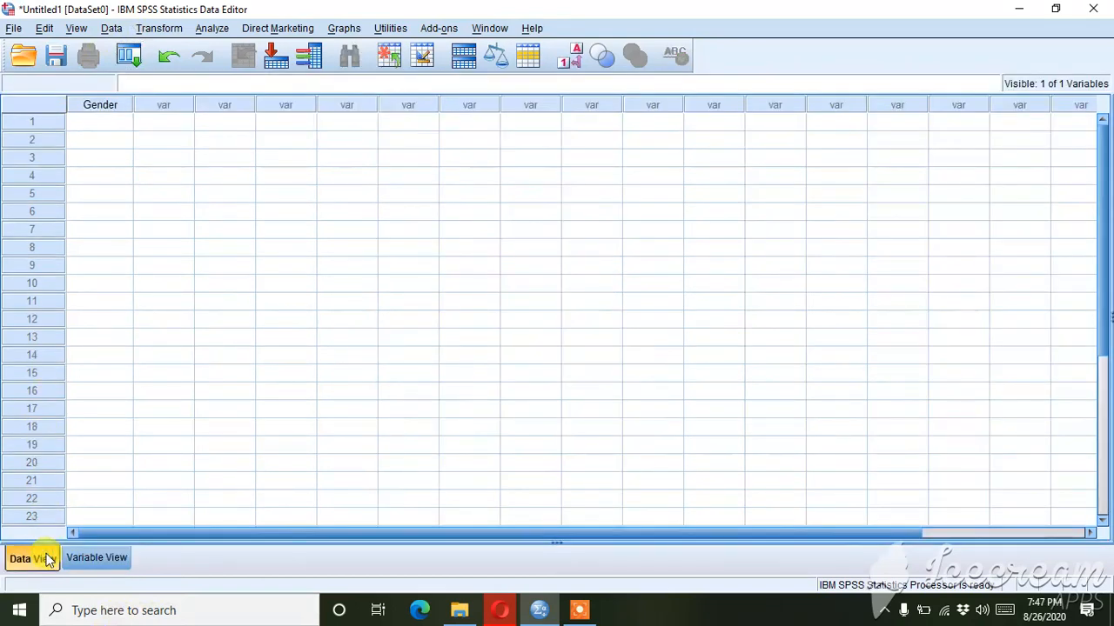
pyautogui.click(97, 558)
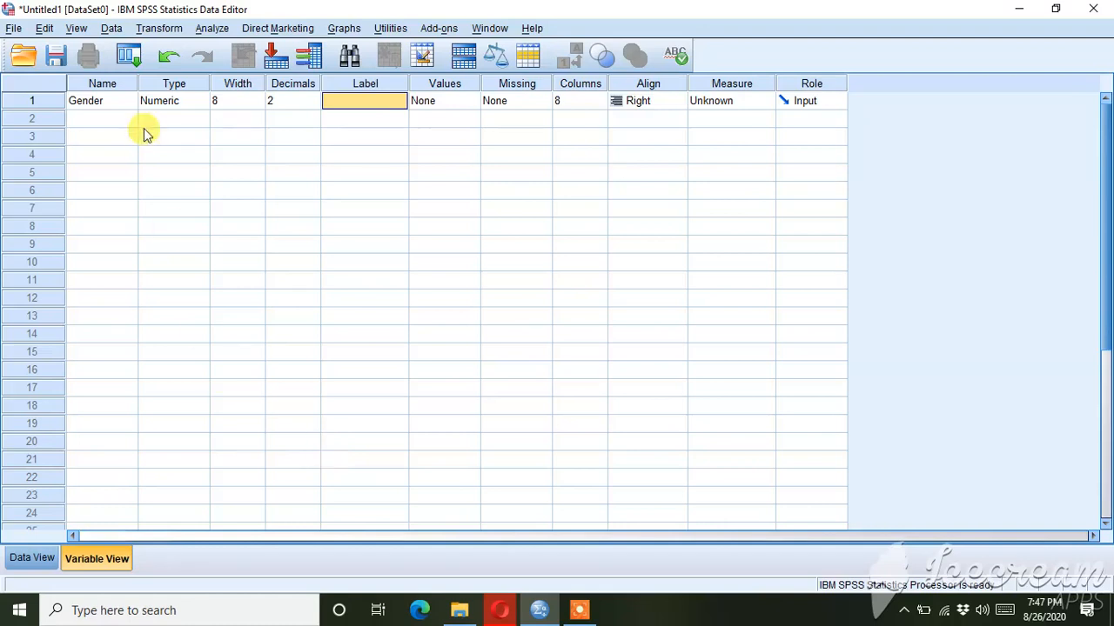
pyautogui.click(99, 102)
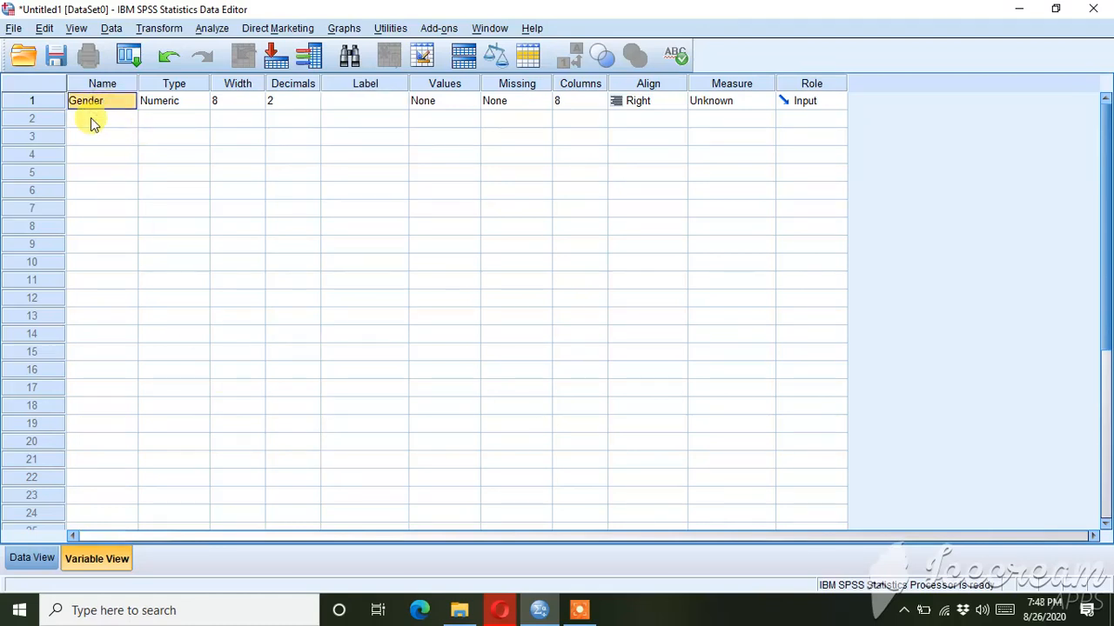
pyautogui.click(180, 108)
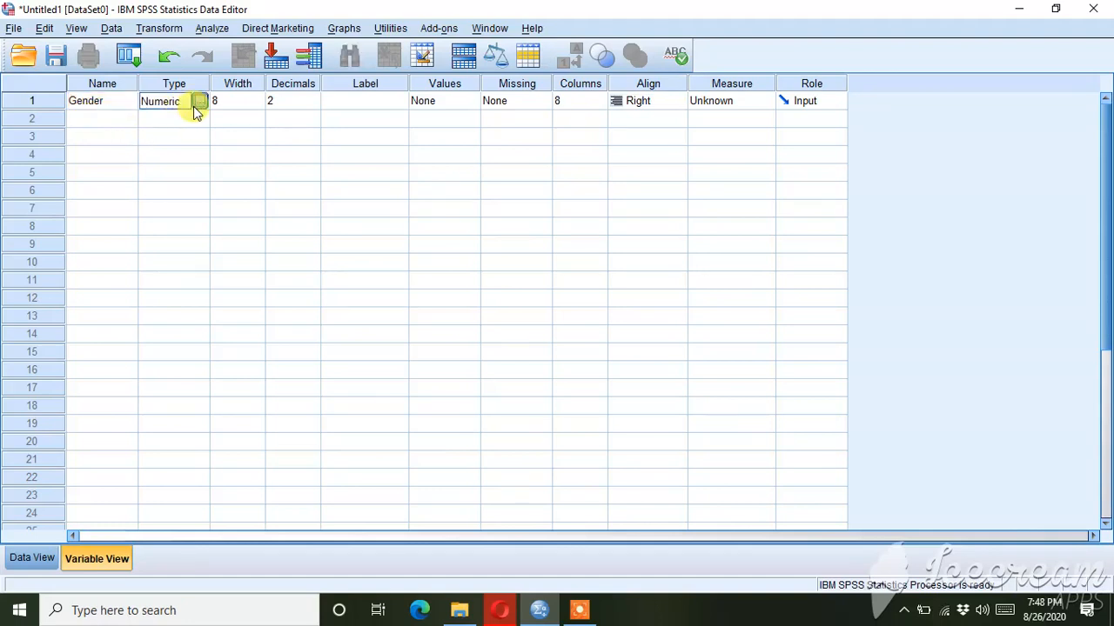
pyautogui.click(194, 105)
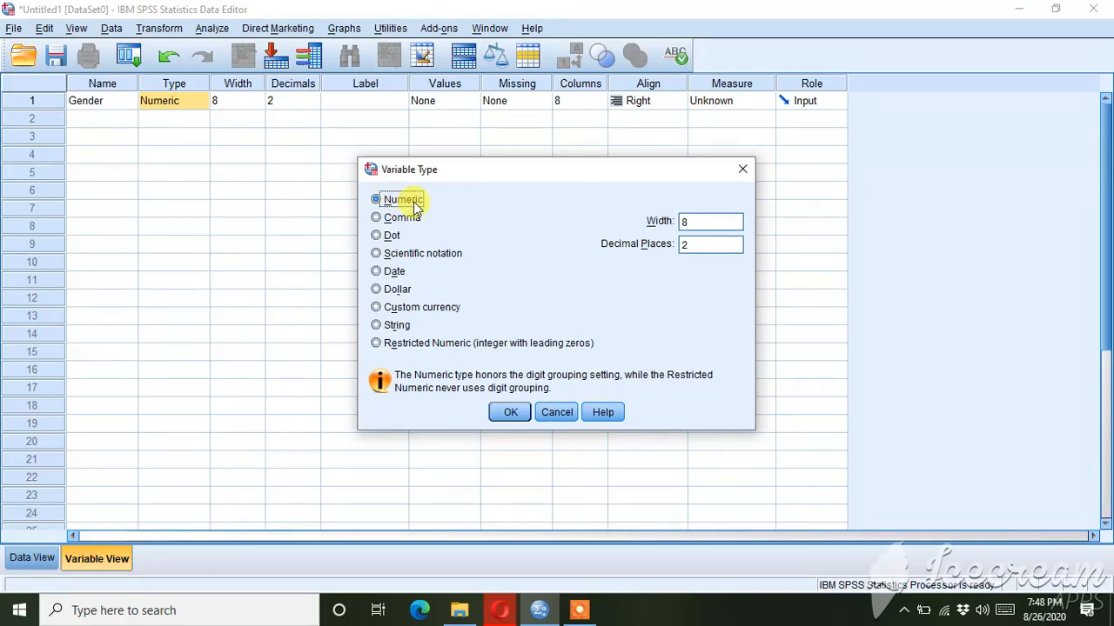
pyautogui.click(511, 412)
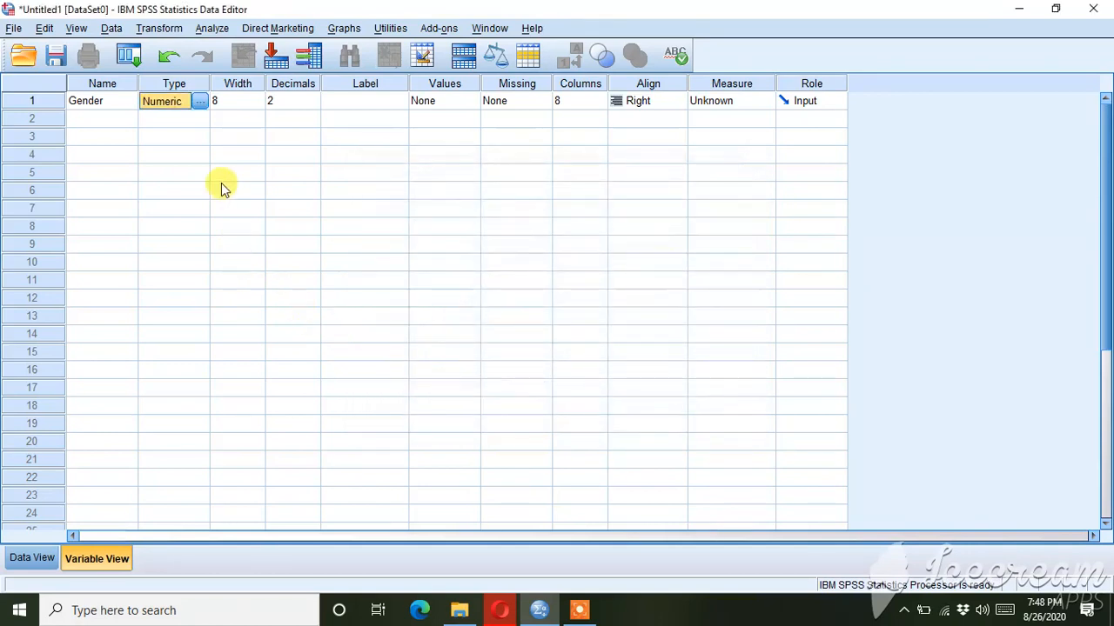
# Enter "What is your Gender?" as the label of the Gender variable
pyautogui.click(340, 106)
pyautogui.click(340, 106)
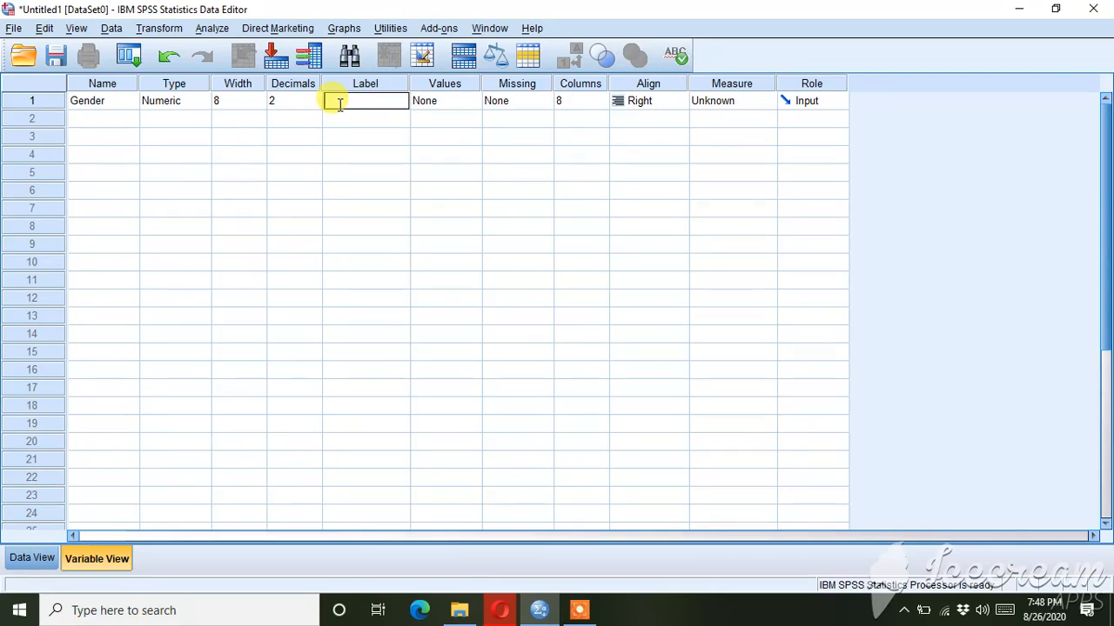
pyautogui.write('What is ')
pyautogui.write('your G')
pyautogui.write('end')
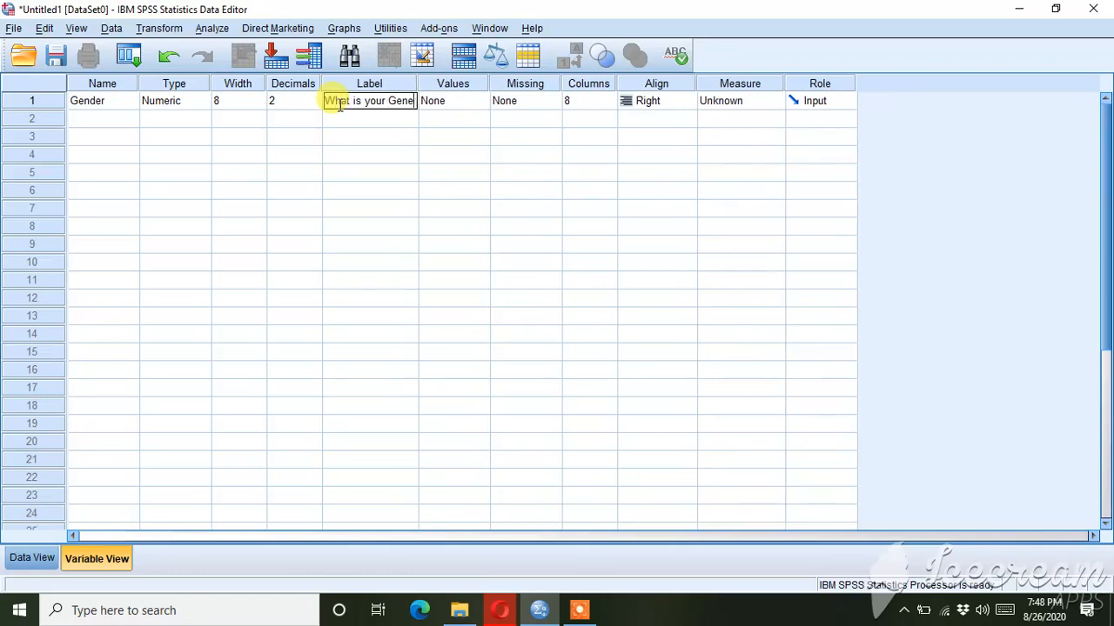
pyautogui.write('er')
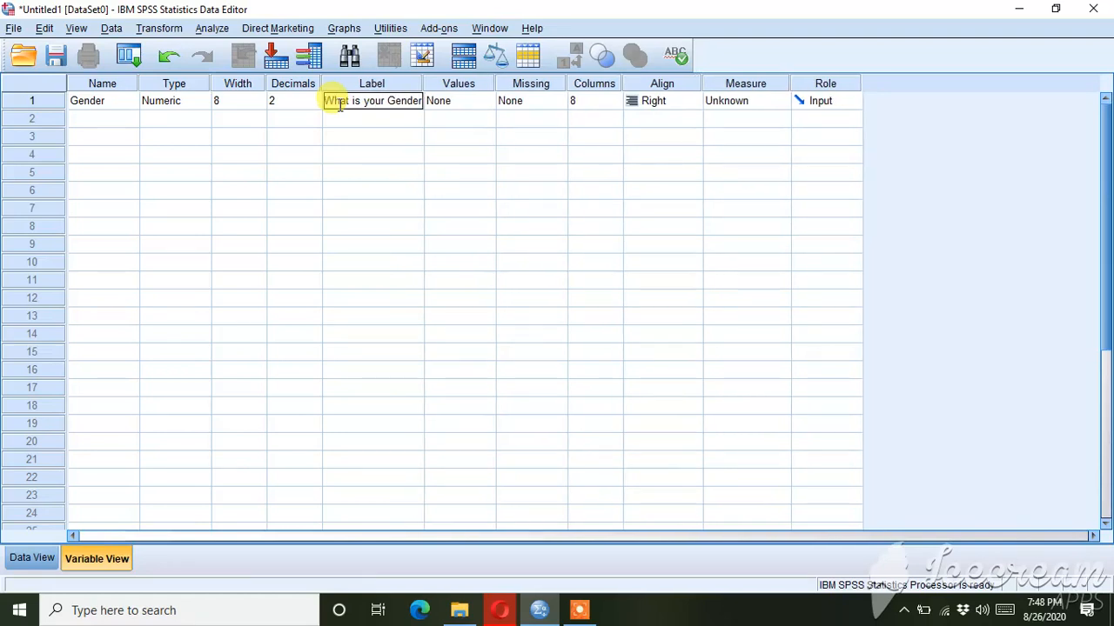
pyautogui.write('?')
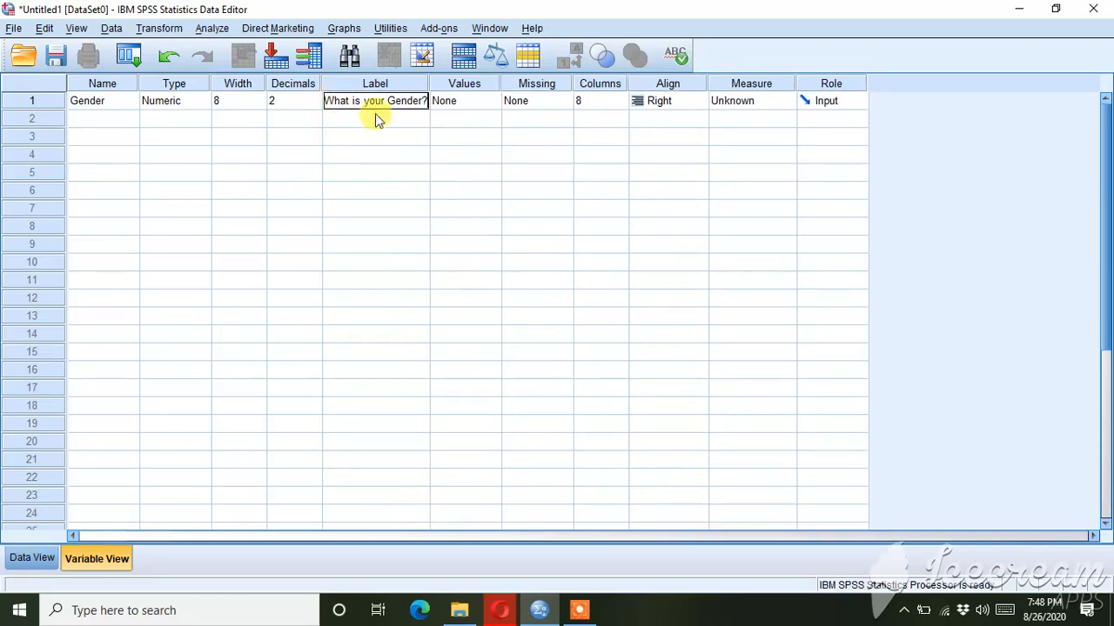
pyautogui.click(404, 120)
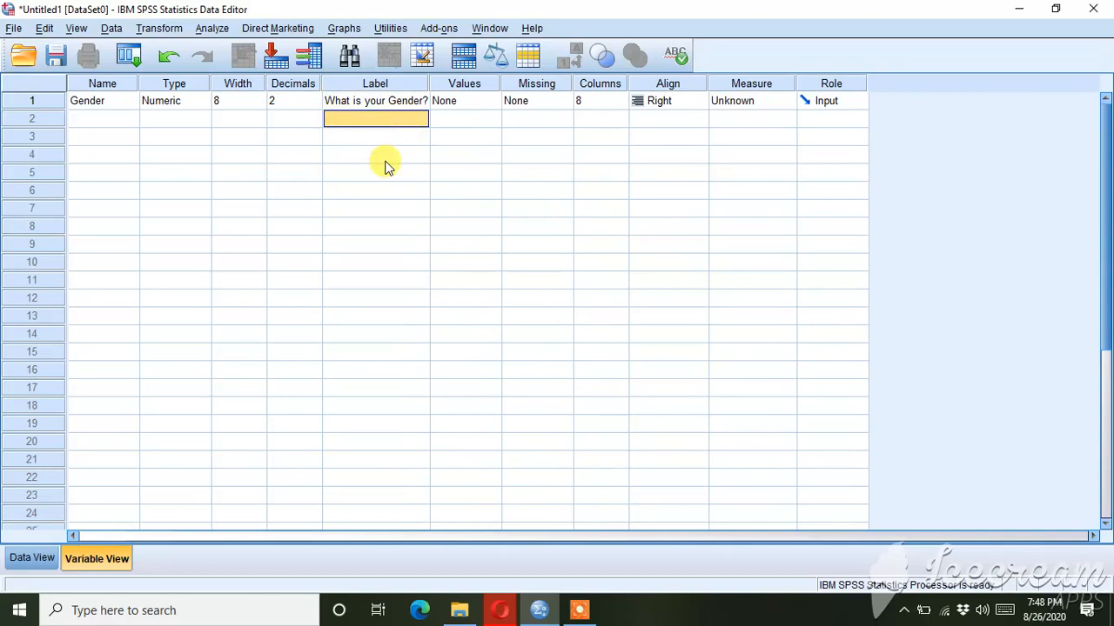
# Add a value label to the Gender variable that codes 0 as "male"
pyautogui.click(469, 105)
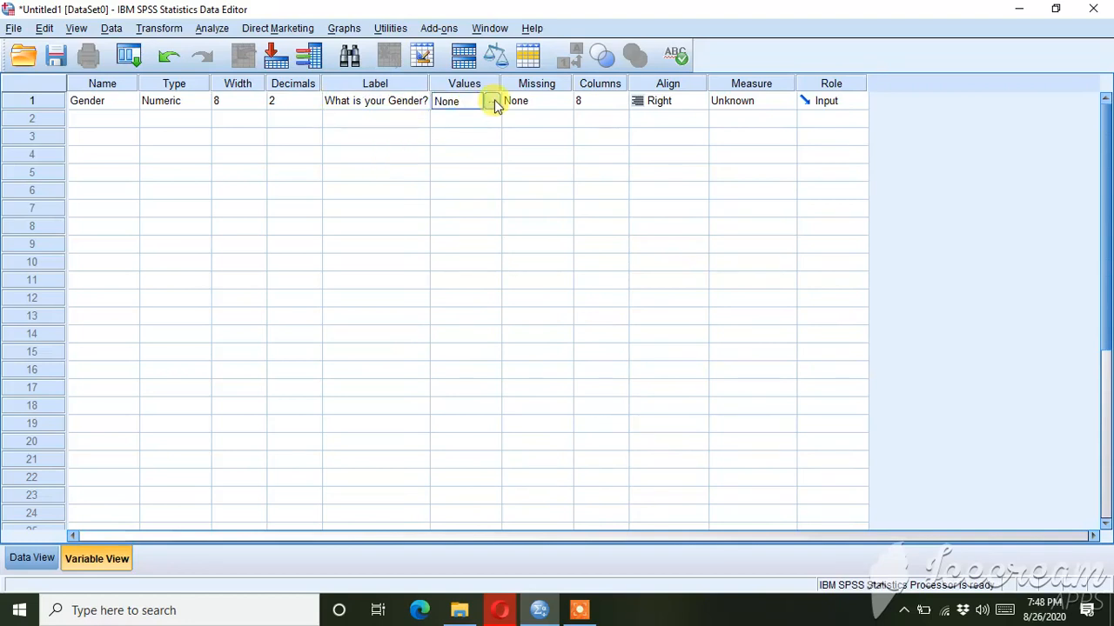
pyautogui.click(493, 104)
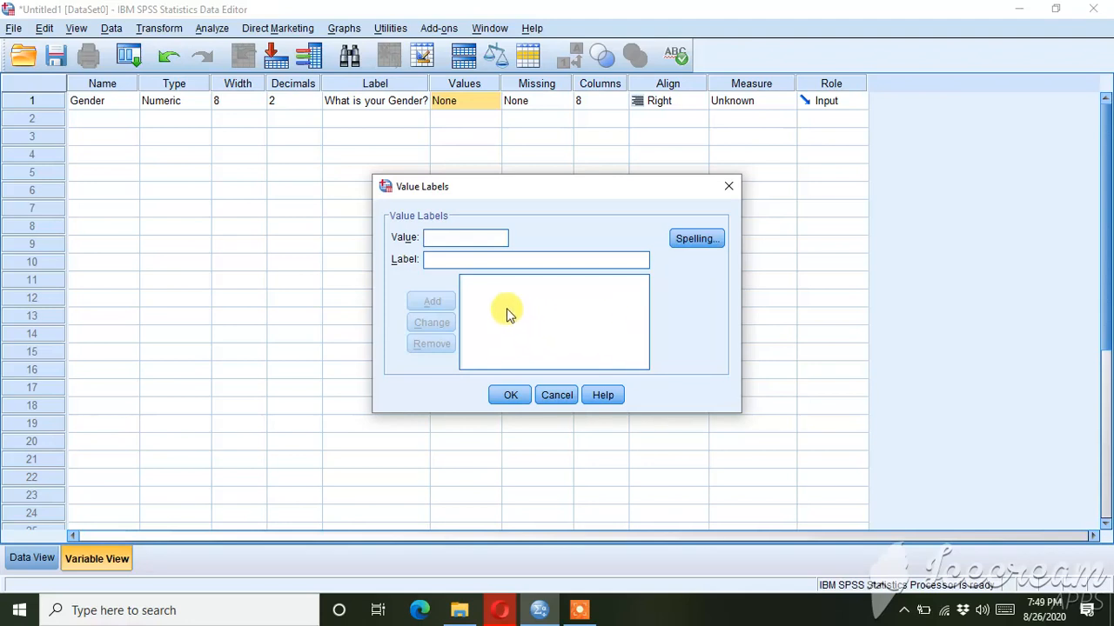
pyautogui.write('0')
pyautogui.click(461, 258)
pyautogui.write('male')
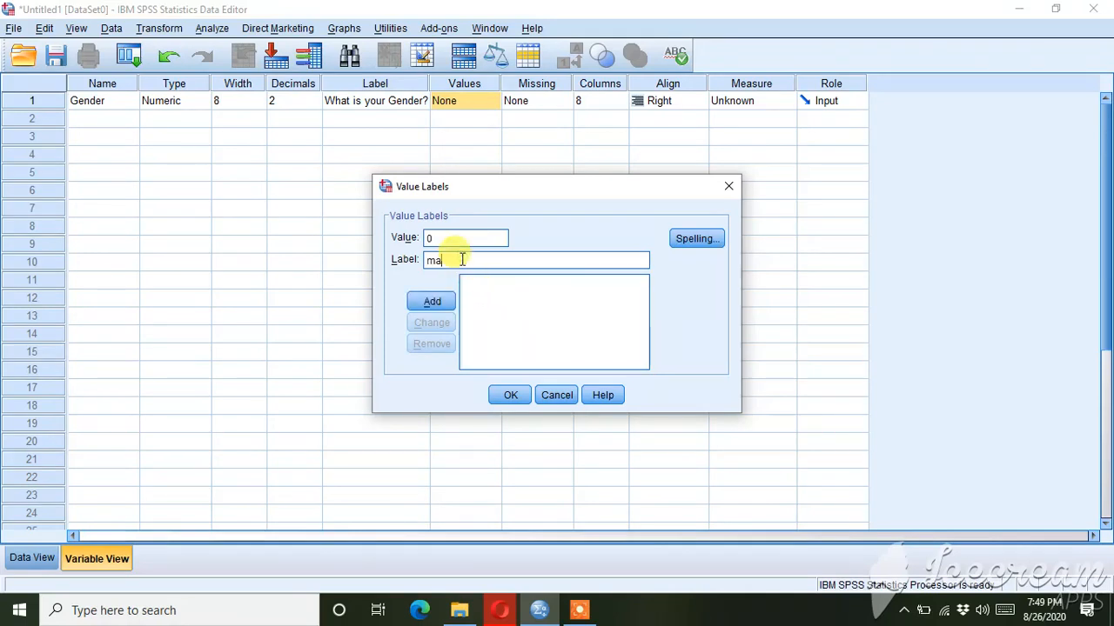
pyautogui.click(431, 302)
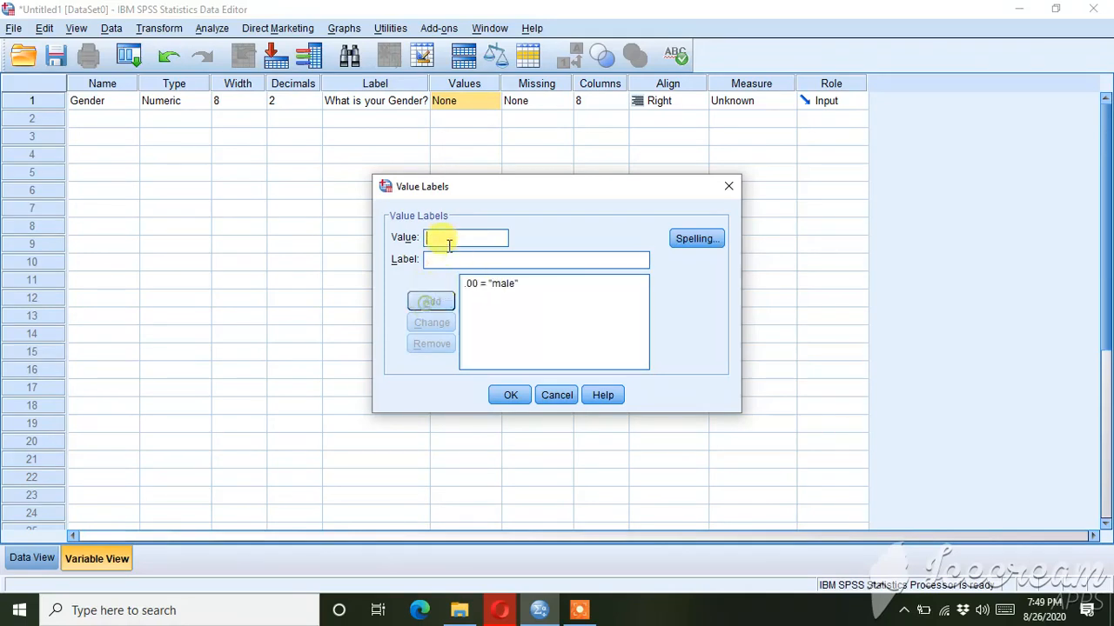
# Add the value label 1 = "female" to Gender, apply the labels, and set the variable's measure to Nominal
pyautogui.write('2')
pyautogui.press('BackSpace')
pyautogui.write('1')
pyautogui.click(439, 261)
pyautogui.write('female')
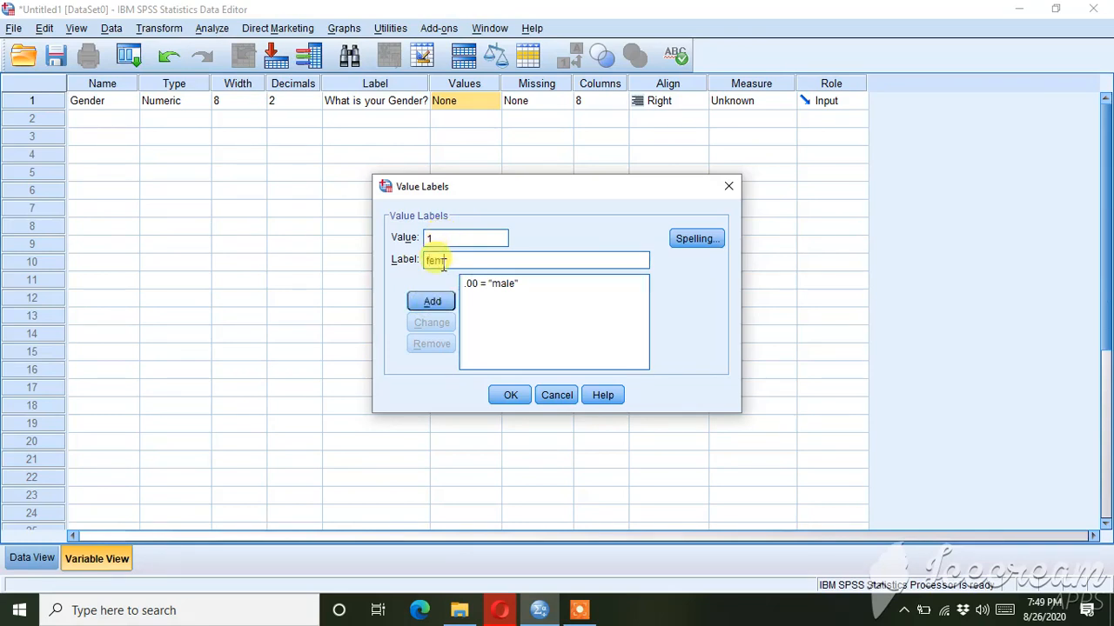
pyautogui.click(427, 298)
pyautogui.click(508, 397)
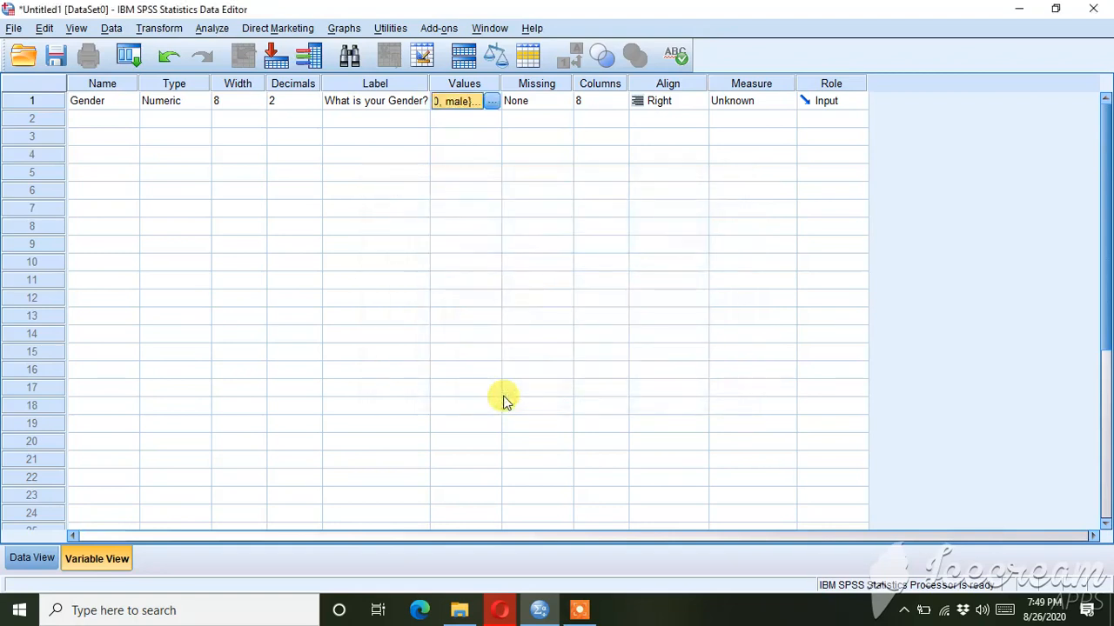
pyautogui.click(748, 109)
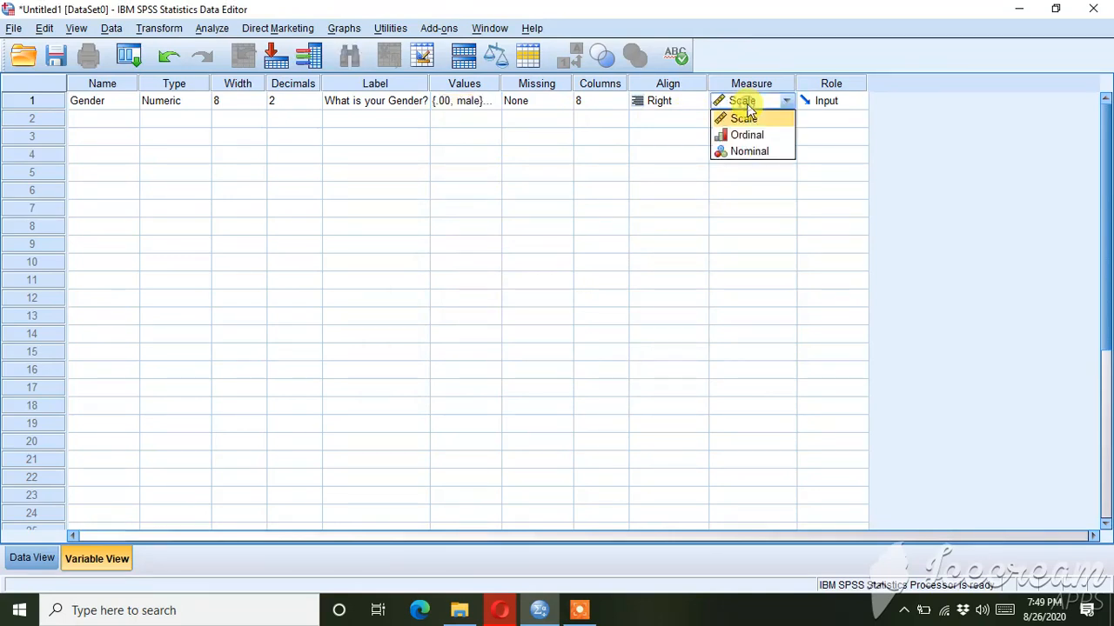
pyautogui.click(751, 151)
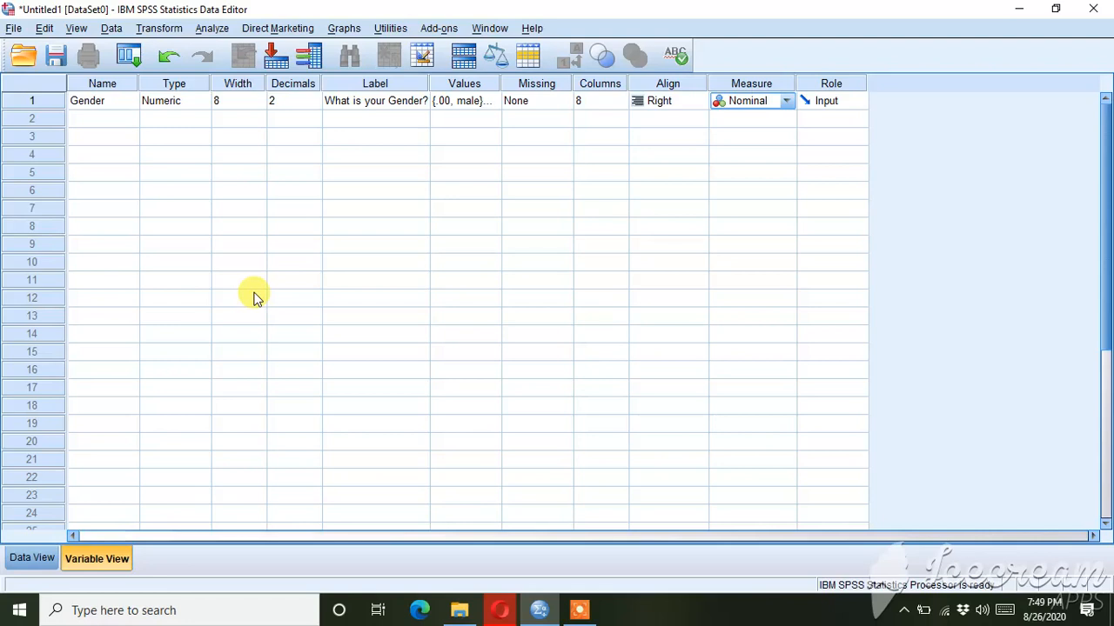
# Enter 0 as the Gender value of the first case in the data sheet
pyautogui.click(36, 557)
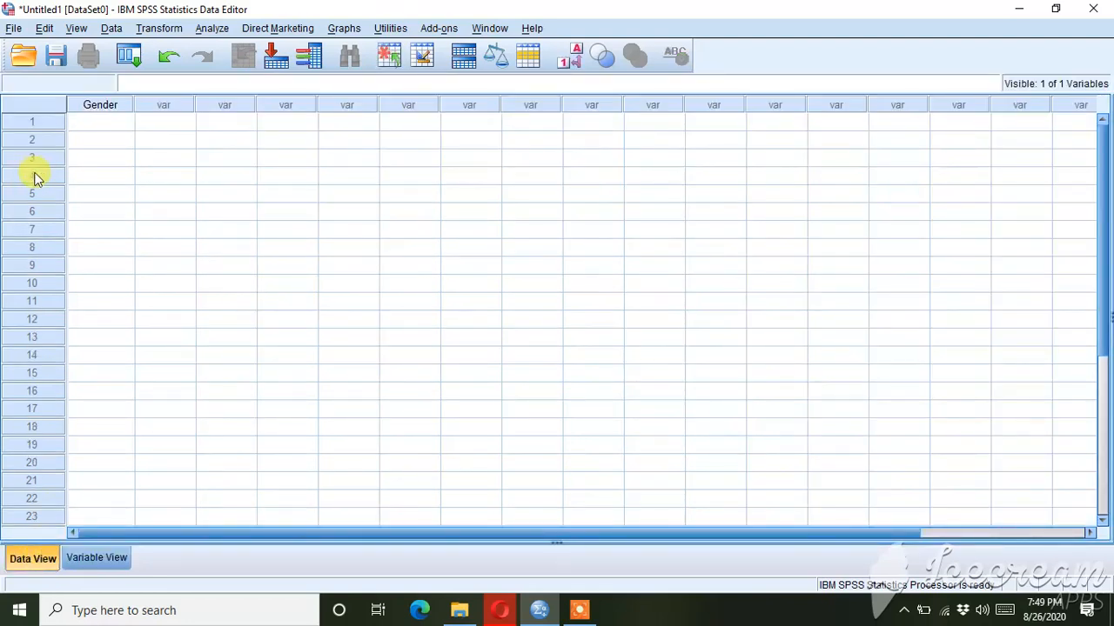
pyautogui.click(85, 127)
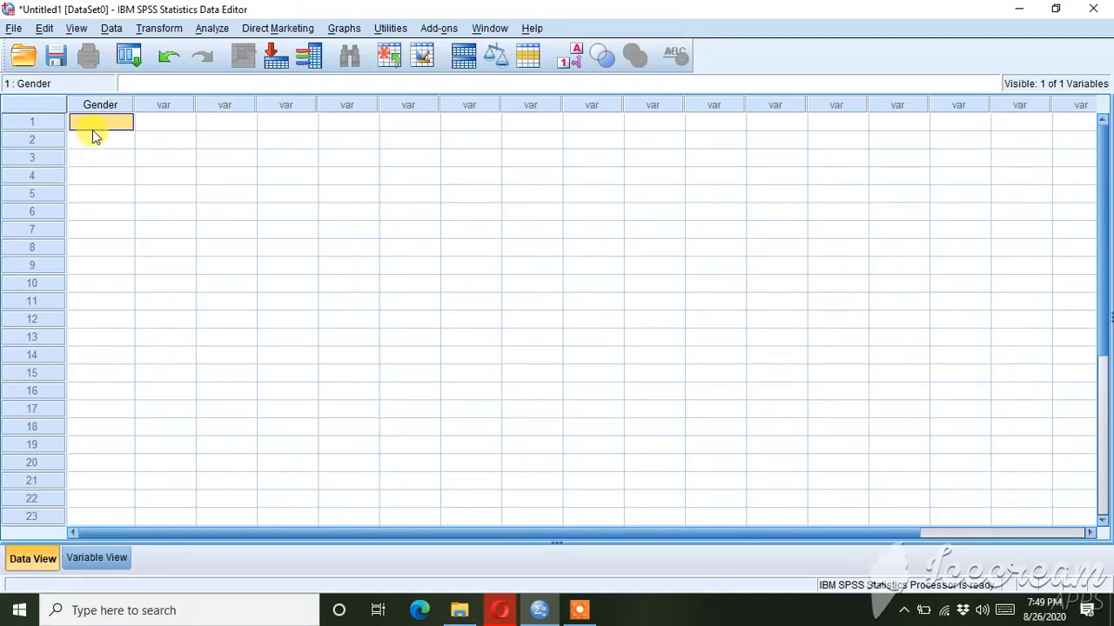
pyautogui.write('0')
pyautogui.click(102, 141)
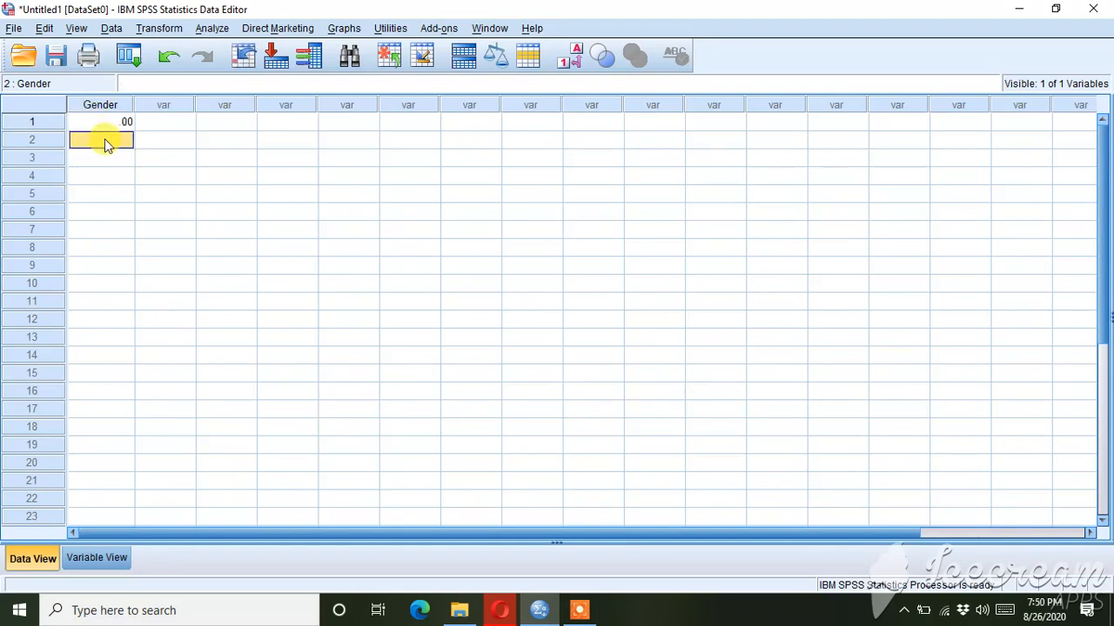
# Define a second variable named S1 below Gender in the variable definitions
pyautogui.click(107, 553)
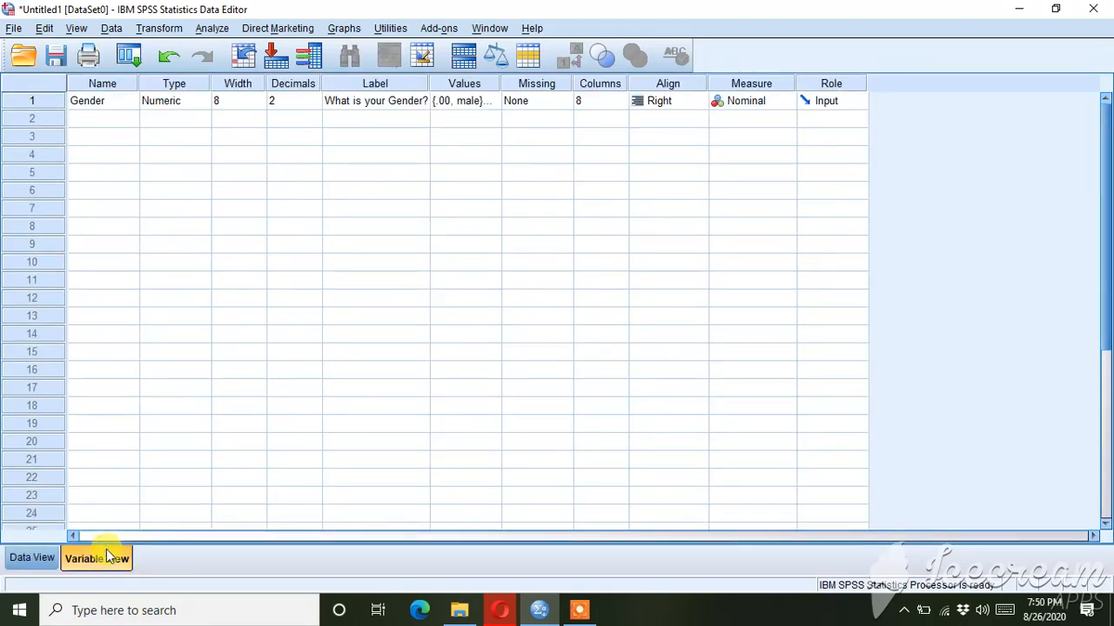
pyautogui.click(120, 119)
pyautogui.click(119, 119)
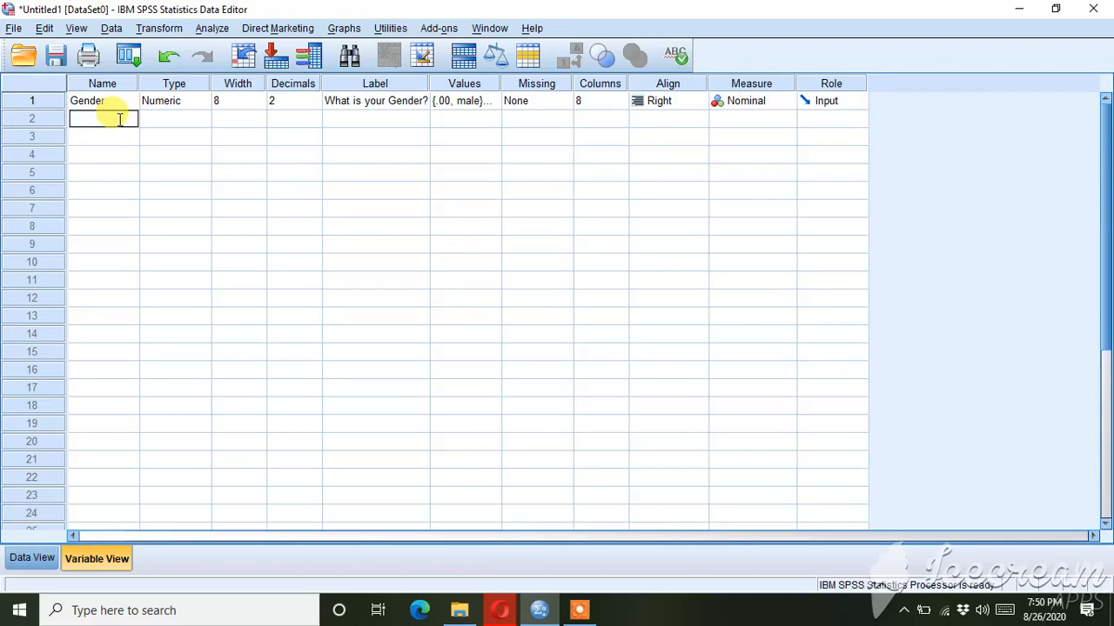
pyautogui.write('S1')
pyautogui.click(185, 128)
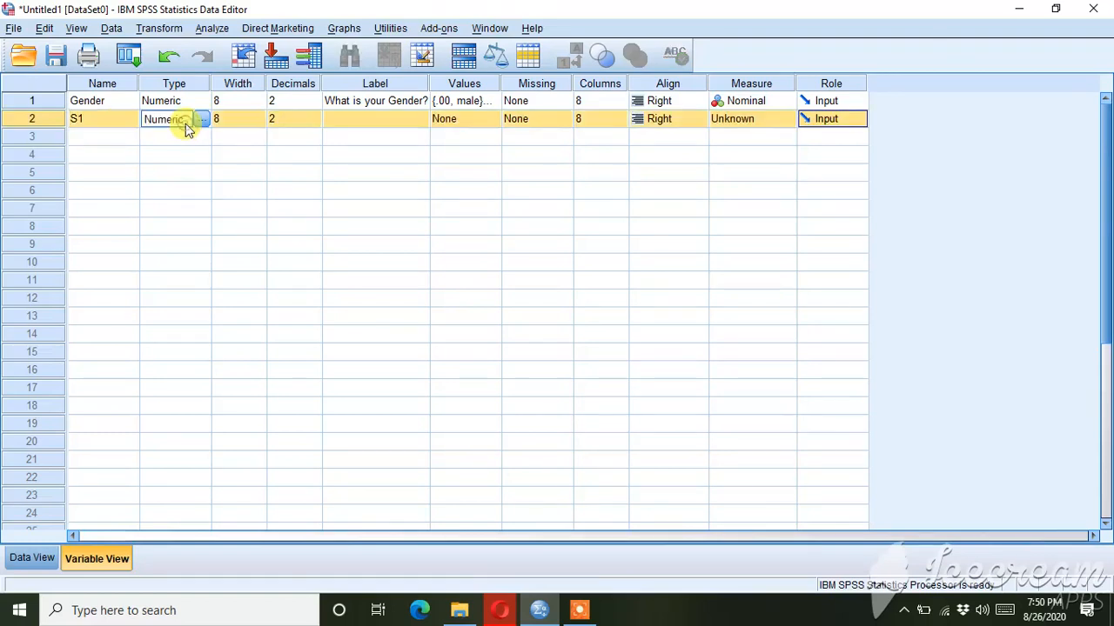
# Widen the Label column and label the S1 variable "Are you motivated?"
pyautogui.click(352, 121)
pyautogui.moveTo(428, 79); pyautogui.dragTo(462, 82)
pyautogui.click(406, 114)
pyautogui.write('Are yo')
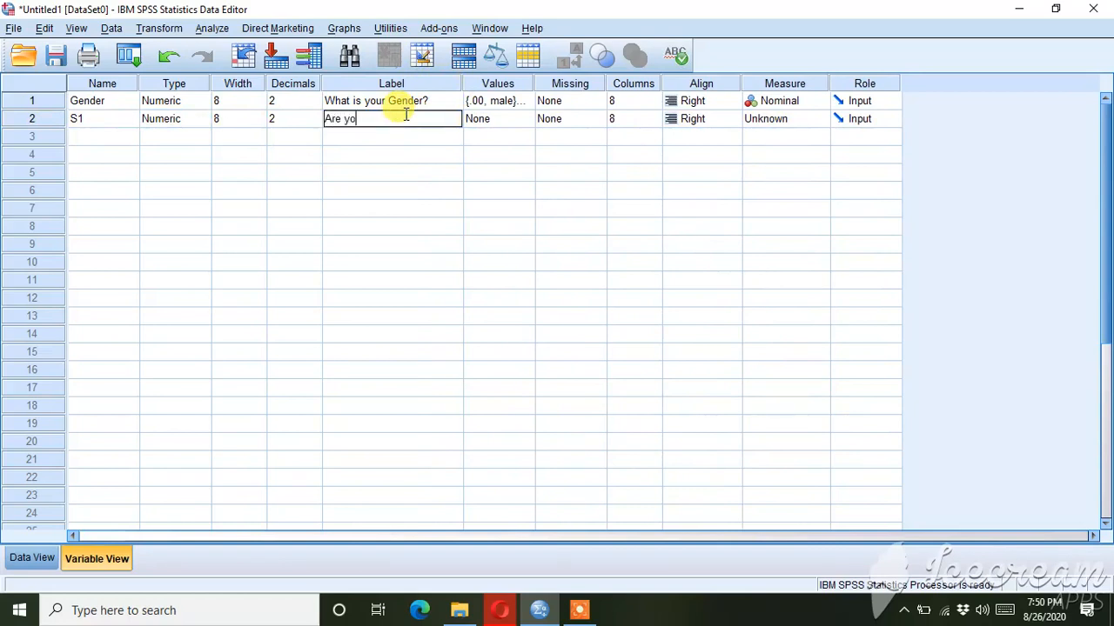
pyautogui.write('u motivated?')
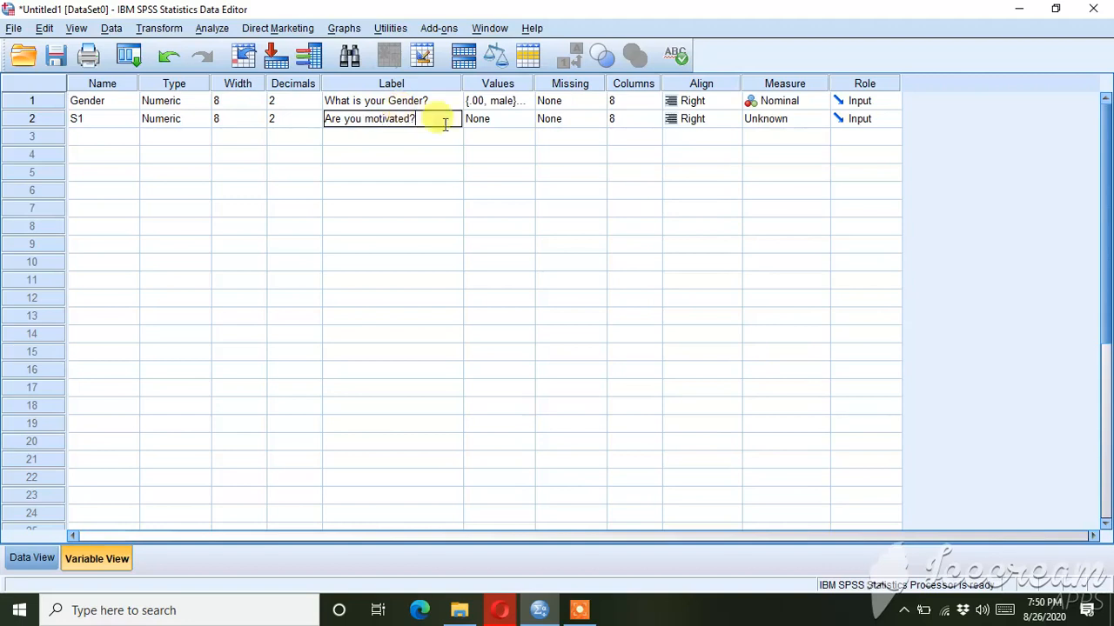
# Add a value label to the S1 variable that codes 5 as "strongly agree"
pyautogui.click(503, 119)
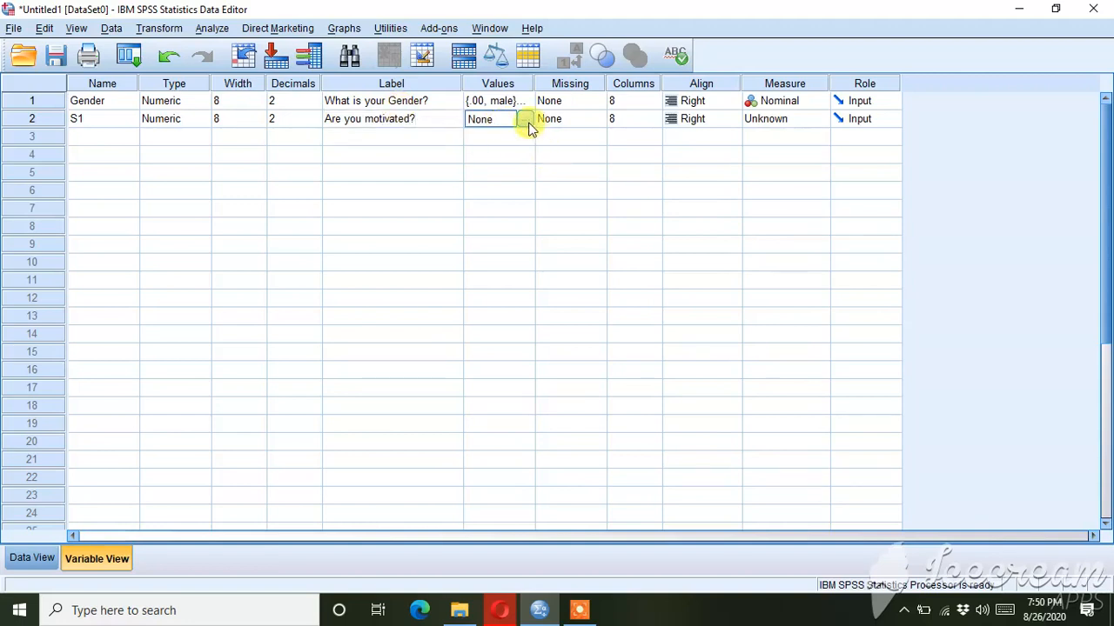
pyautogui.click(527, 123)
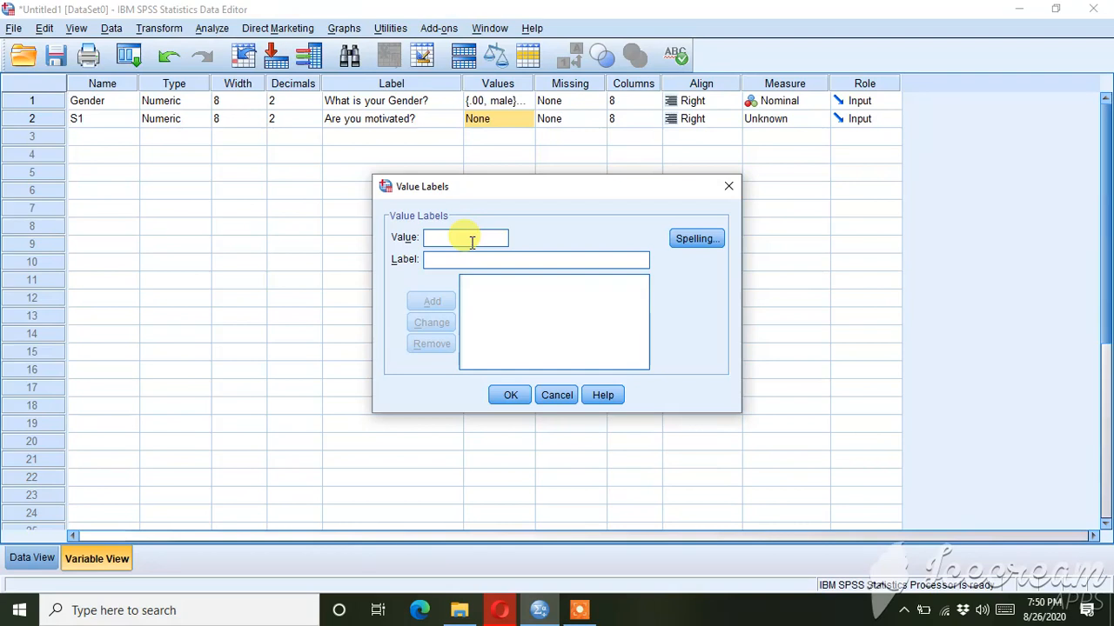
pyautogui.write('5')
pyautogui.click(458, 258)
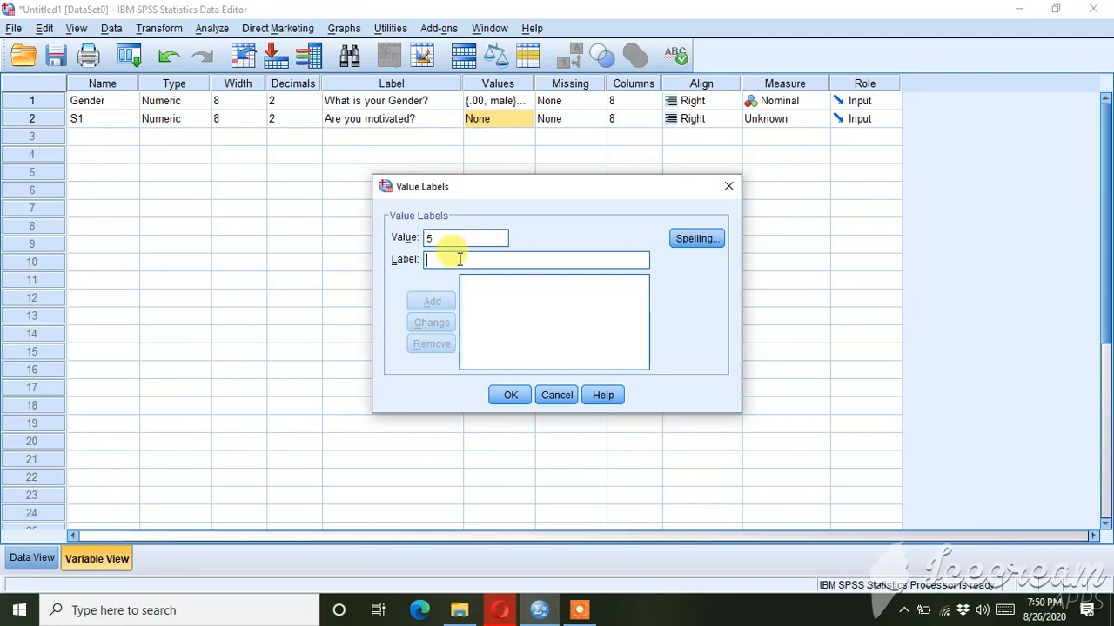
pyautogui.write('strongly agree')
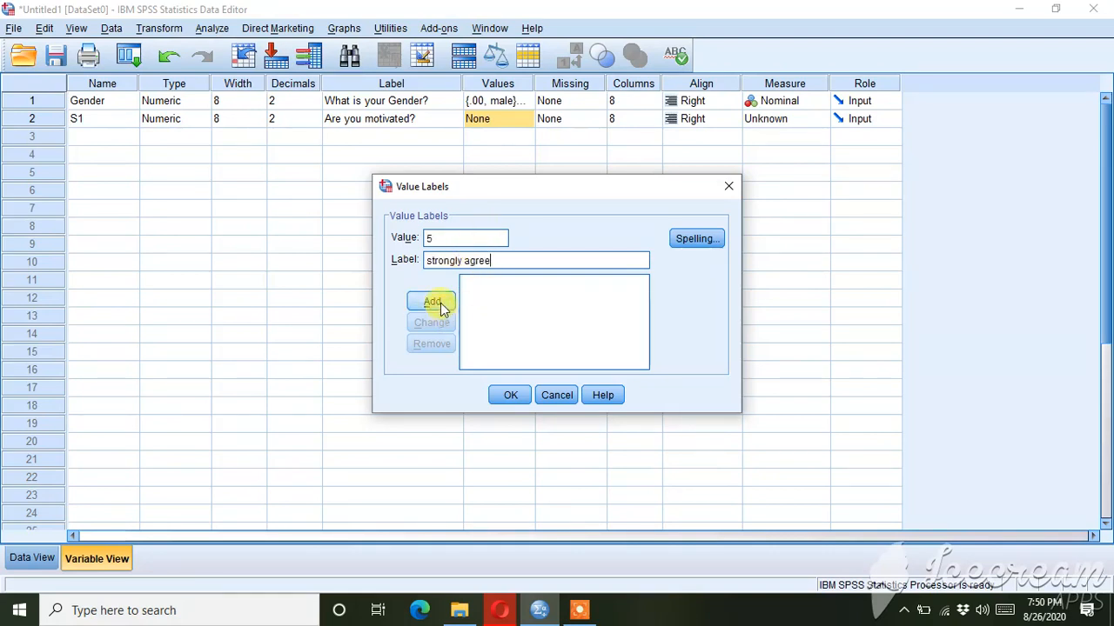
pyautogui.click(433, 302)
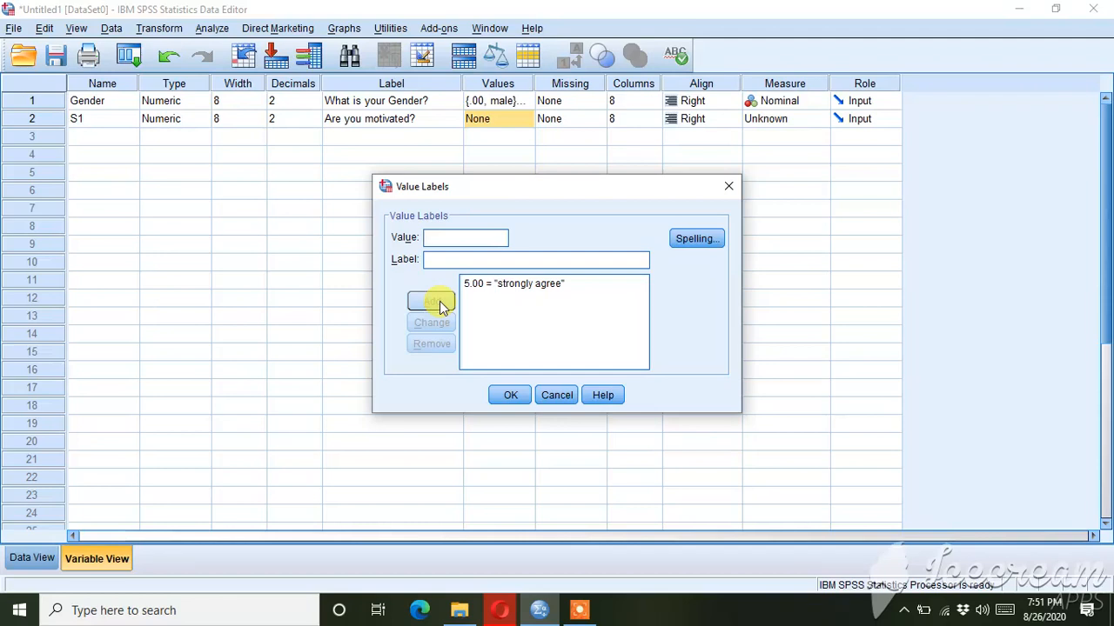
# Add the value label 4 = "agree" to the S1 variable
pyautogui.click(452, 240)
pyautogui.write('4')
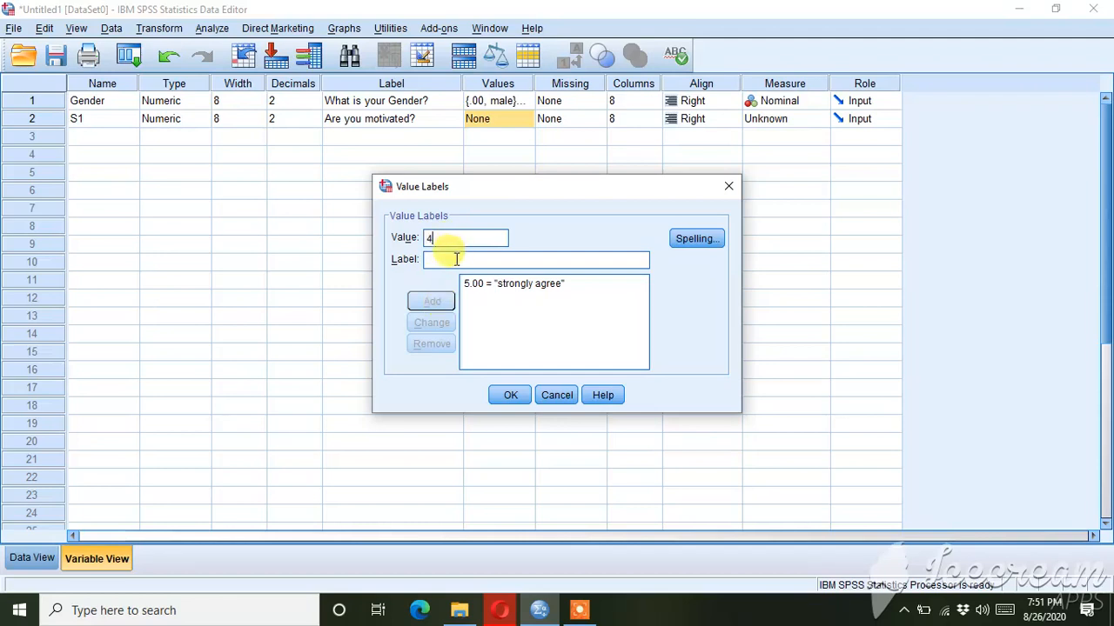
pyautogui.write('agree')
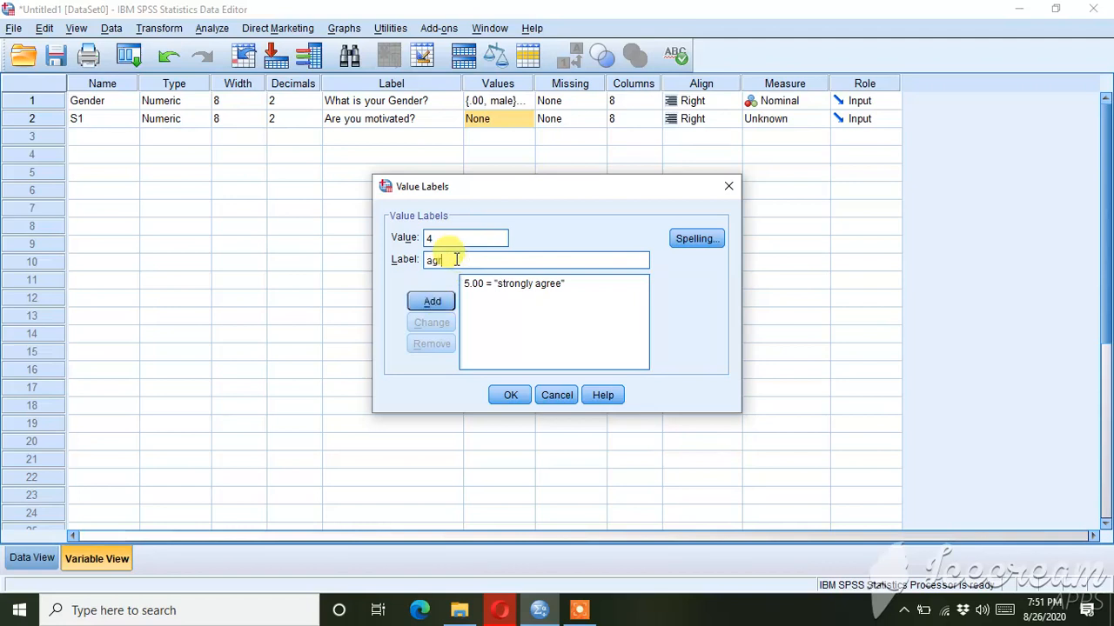
pyautogui.click(434, 301)
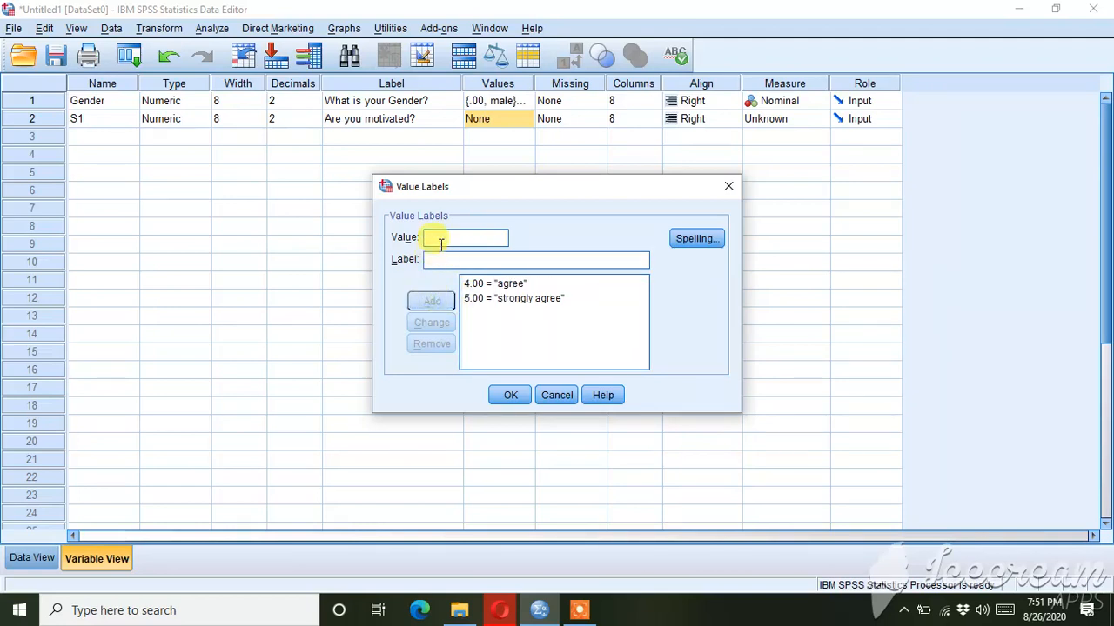
# Add the value labels 3 = "neutral" and 2 = "disagree" to the S1 variable
pyautogui.write('3')
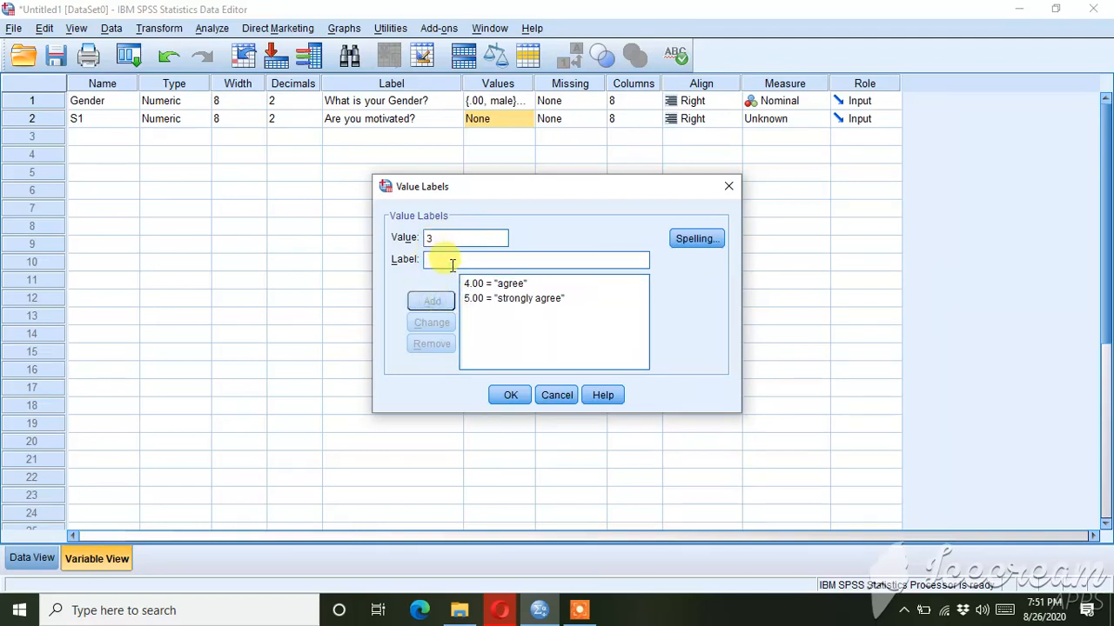
pyautogui.write('neutral')
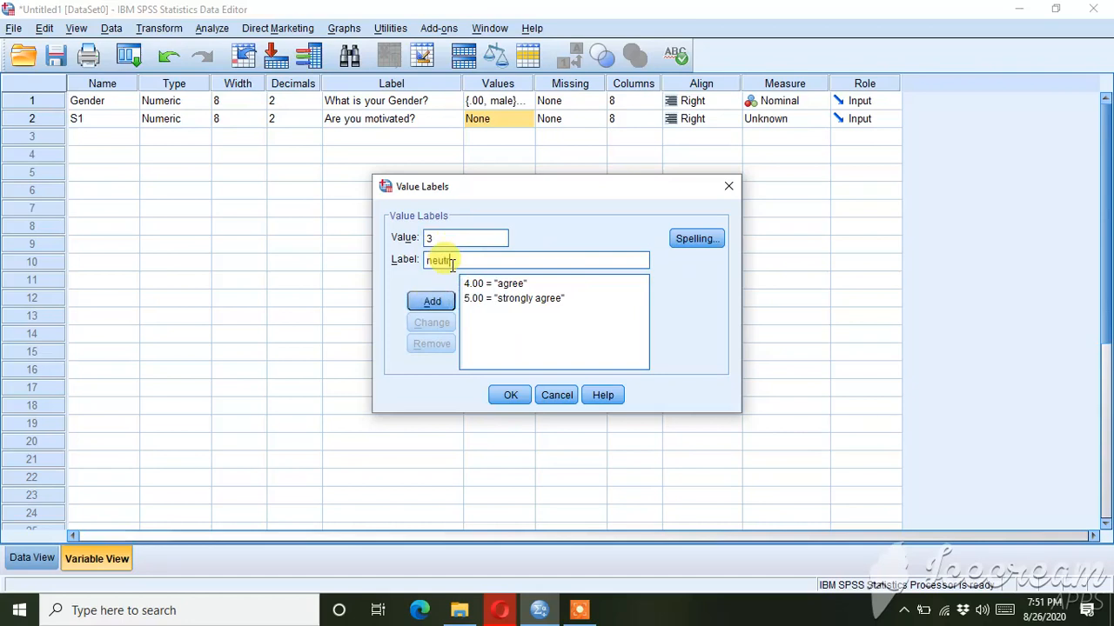
pyautogui.click(429, 301)
pyautogui.write('2')
pyautogui.click(441, 258)
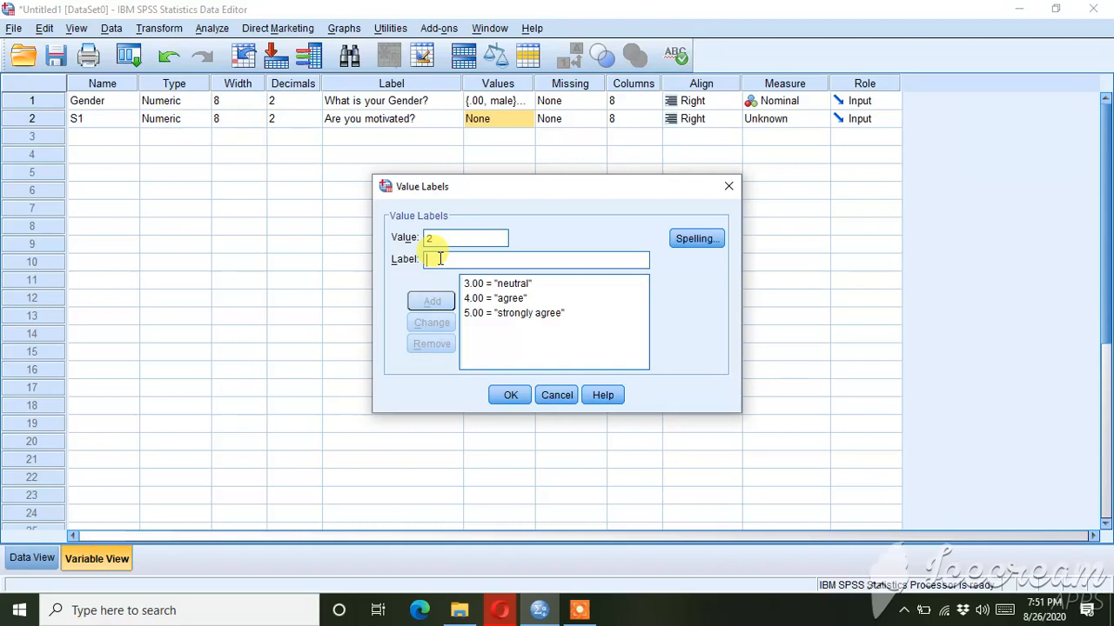
pyautogui.write('disagree')
pyautogui.click(431, 301)
# Add the value label 1 = "strongly disagree" to S1, accept the labels, and set the variable's measure to Ordinal
pyautogui.write('1')
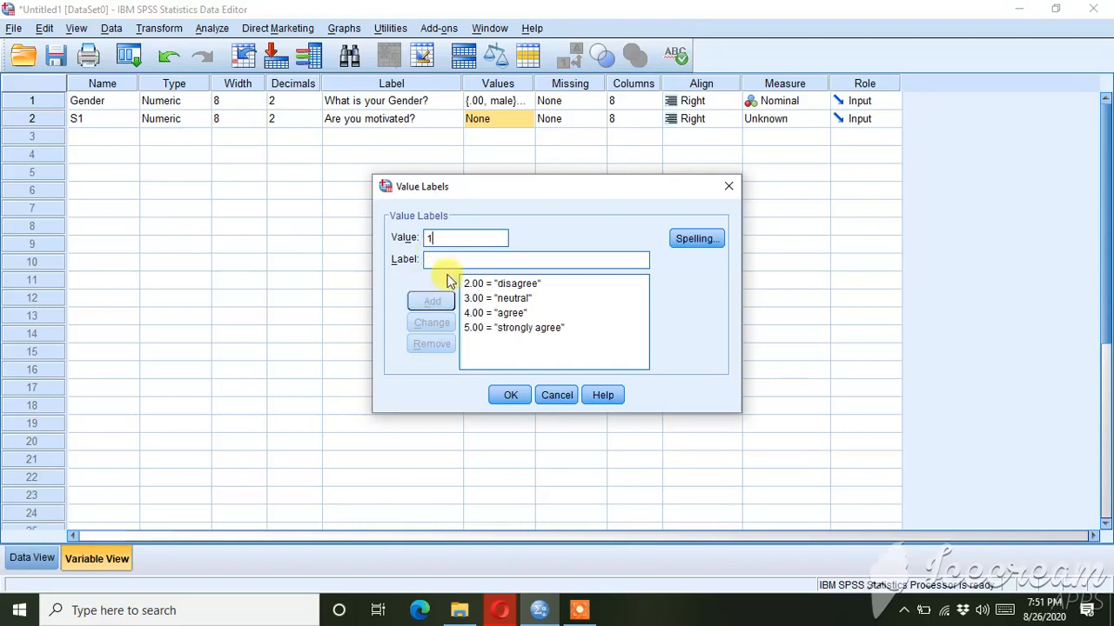
pyautogui.click(446, 259)
pyautogui.write('s')
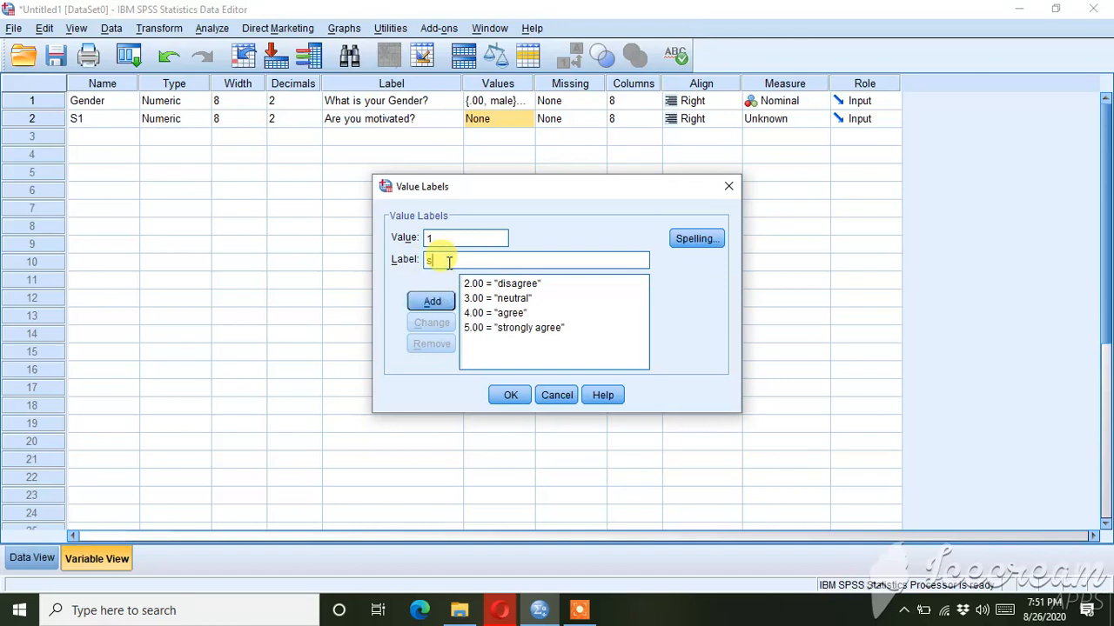
pyautogui.write('trongly disagree')
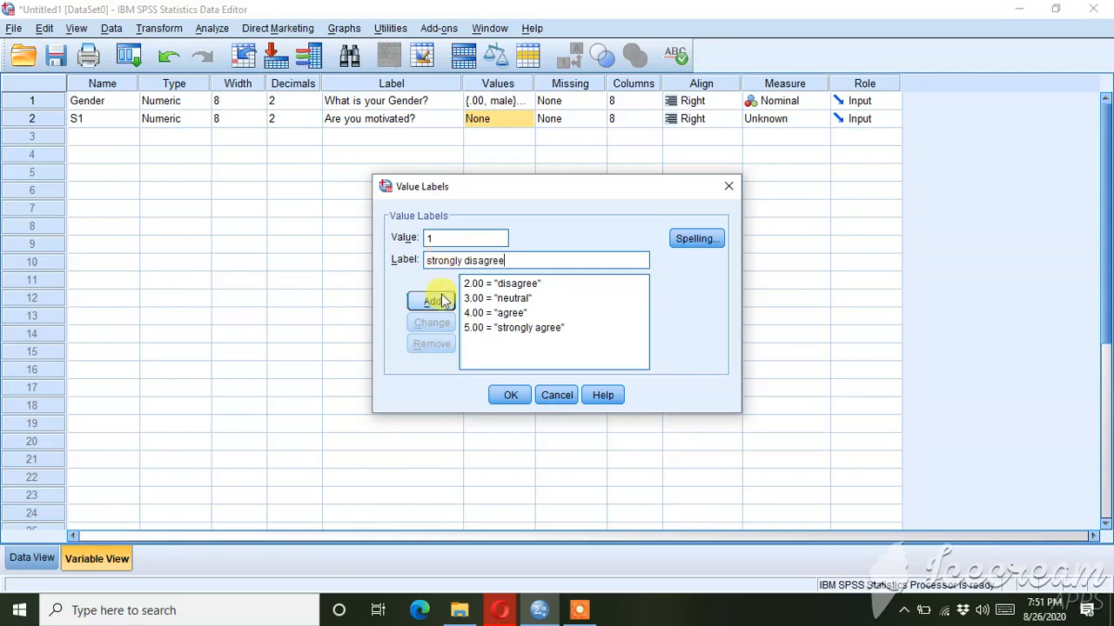
pyautogui.click(431, 301)
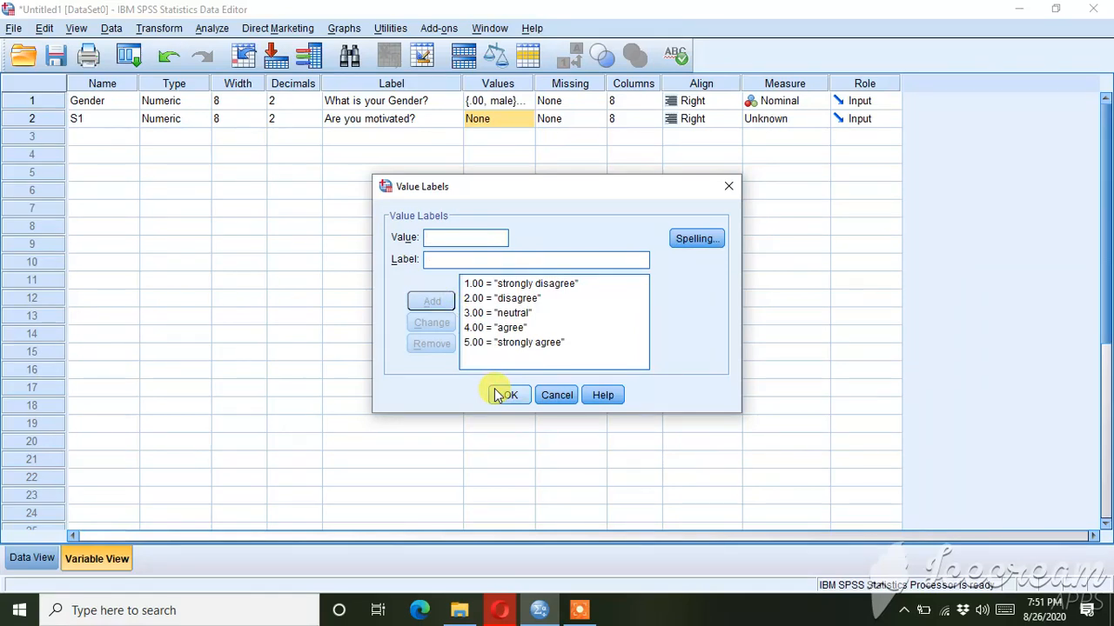
pyautogui.click(507, 395)
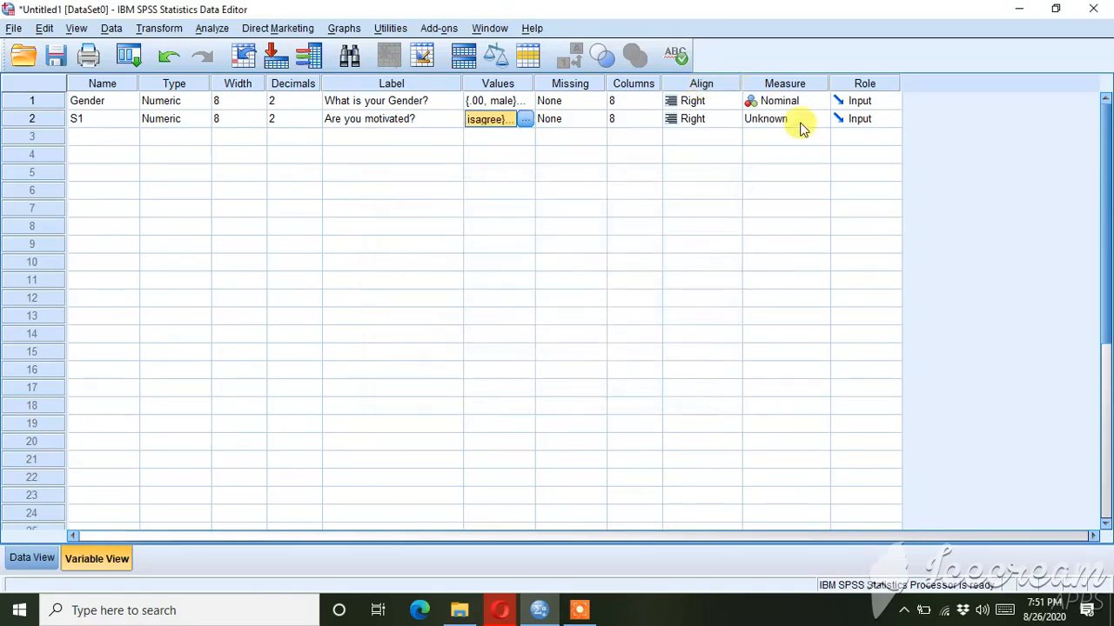
pyautogui.click(799, 122)
pyautogui.click(788, 153)
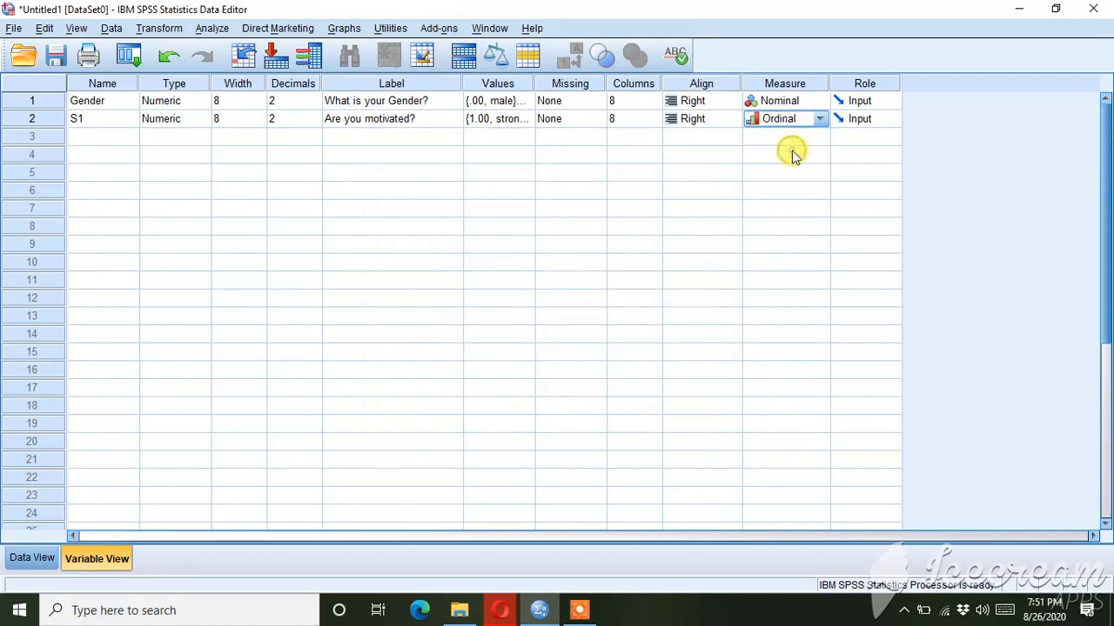
# Define a third variable named Age below S1 in the variable definitions
pyautogui.click(92, 139)
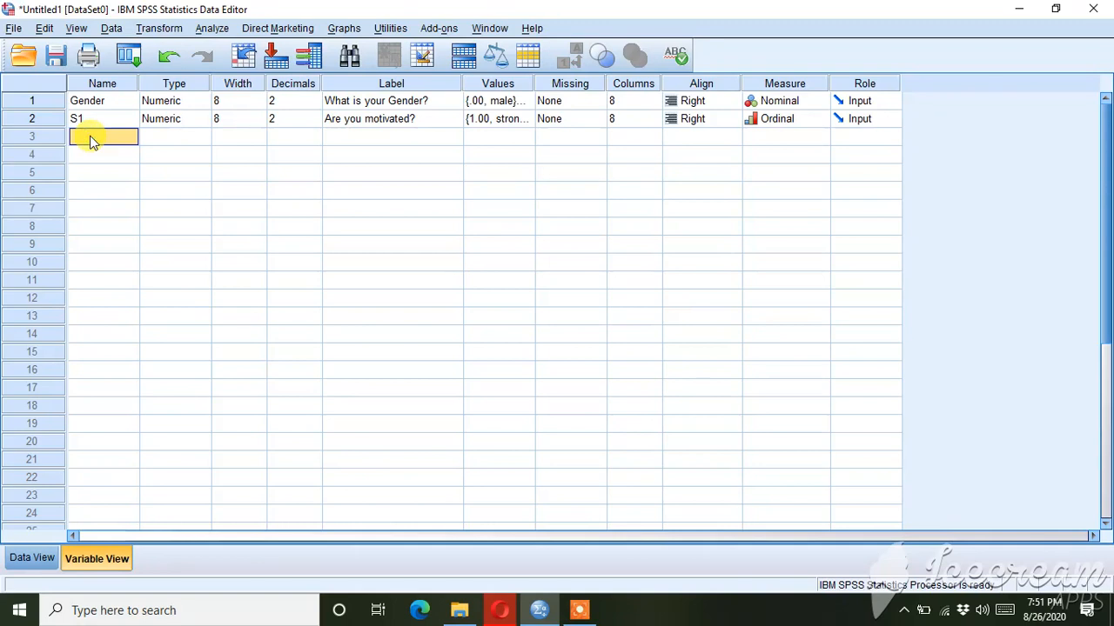
pyautogui.write('S2')
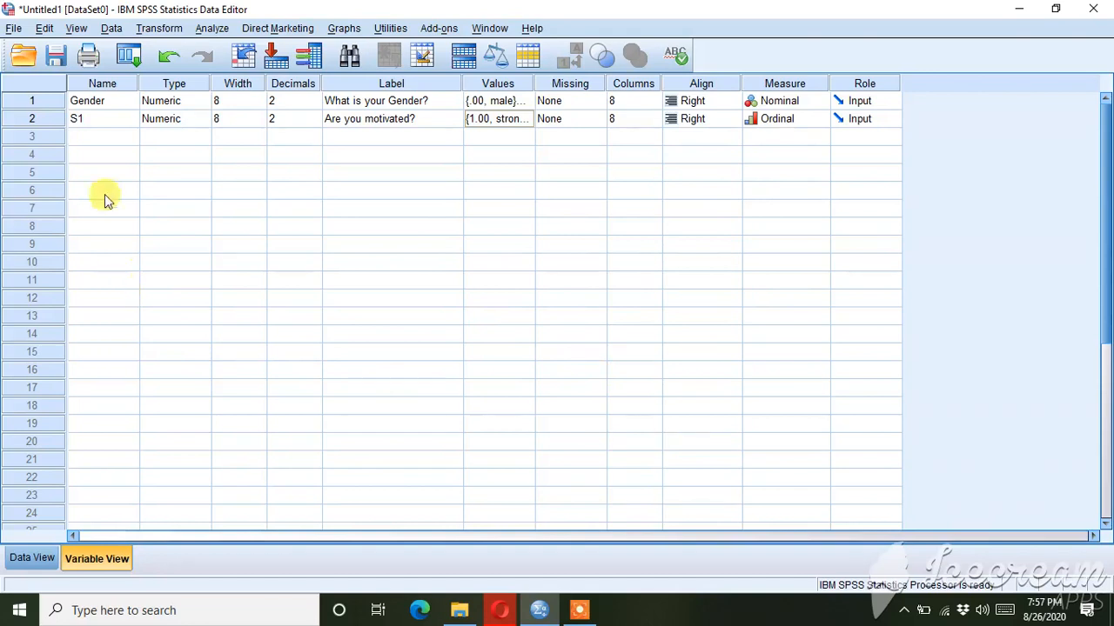
pyautogui.click(103, 143)
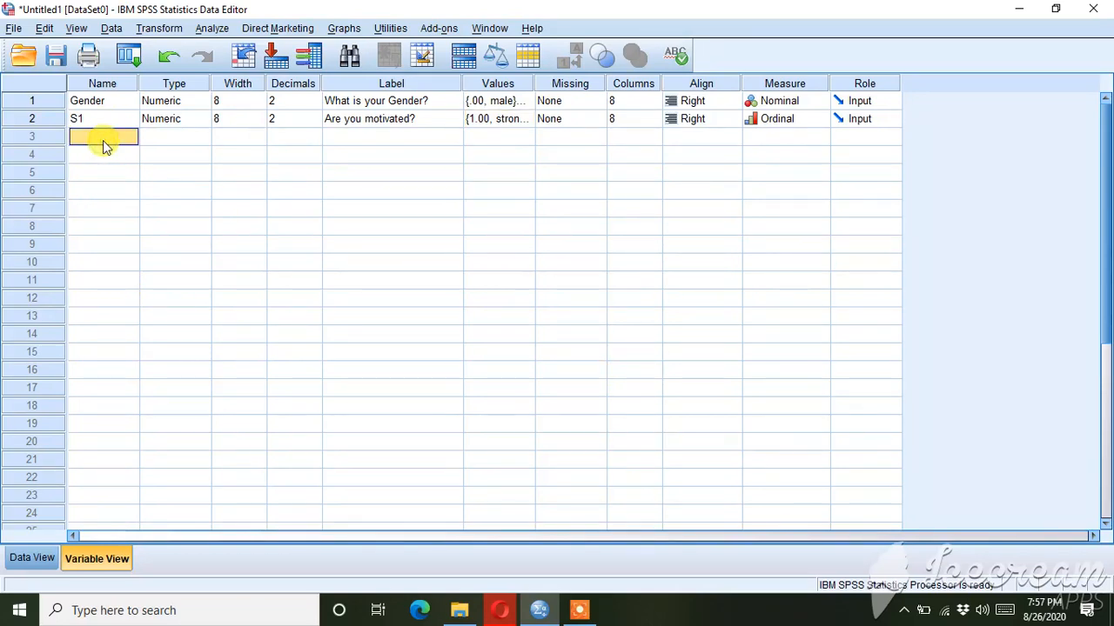
pyautogui.click(104, 139)
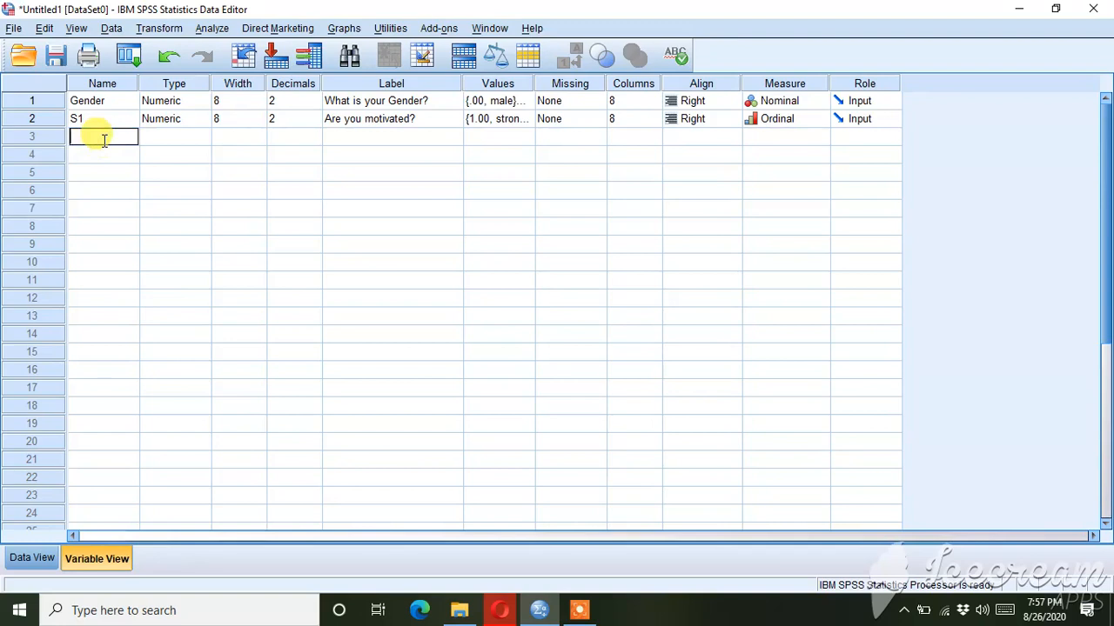
pyautogui.write('Age')
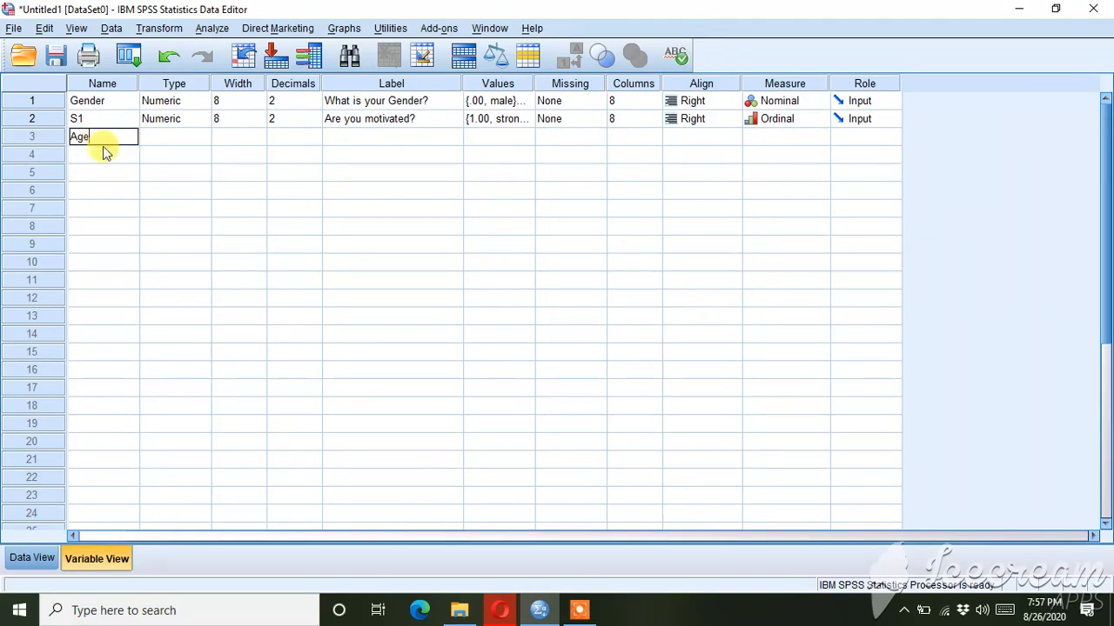
pyautogui.press('Return')
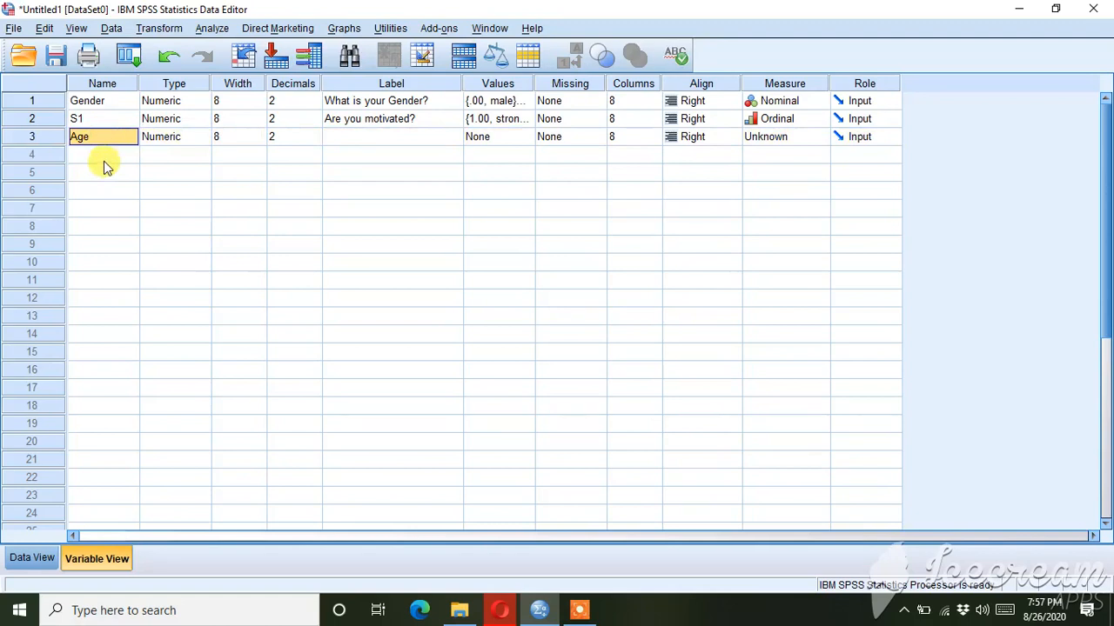
# Label the Age variable "What is your age?"
pyautogui.doubleClick(364, 136)
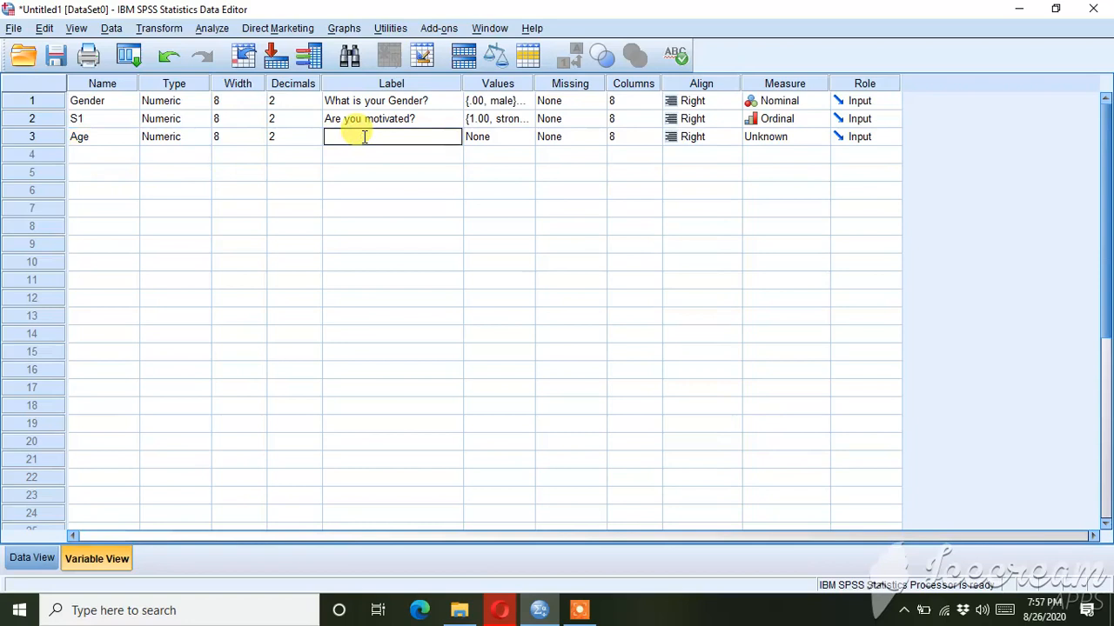
pyautogui.write('What is your age?')
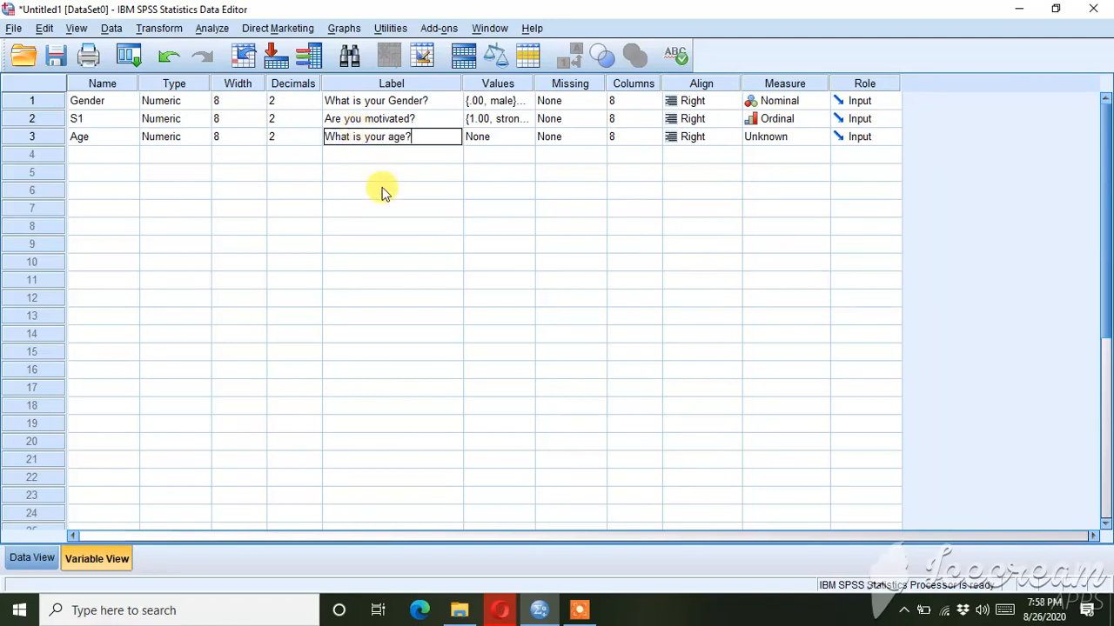
pyautogui.click(432, 190)
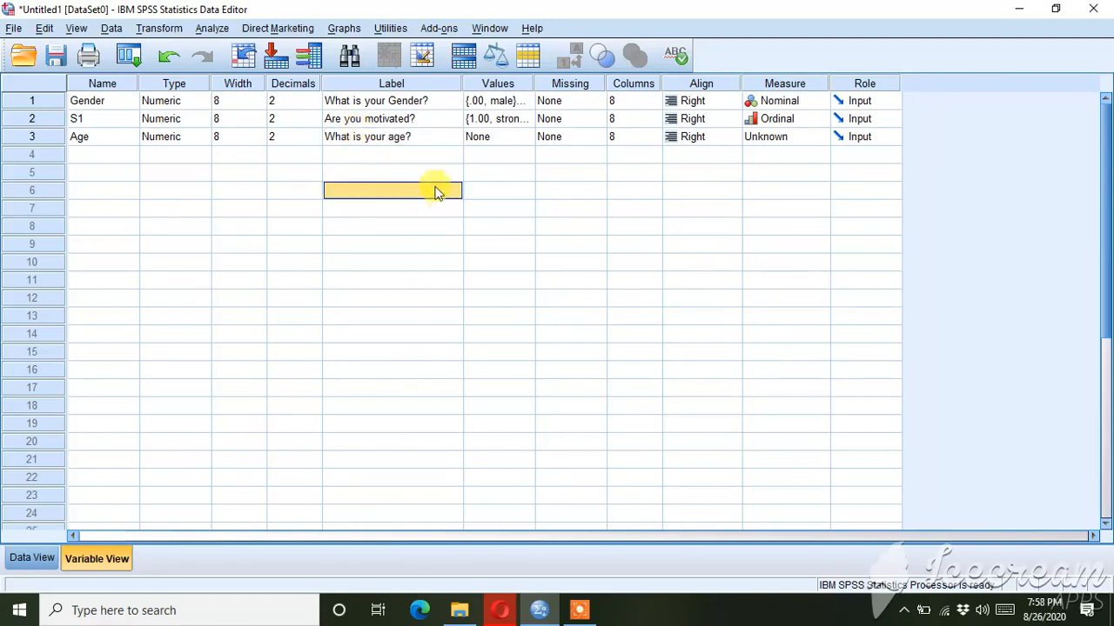
pyautogui.click(487, 142)
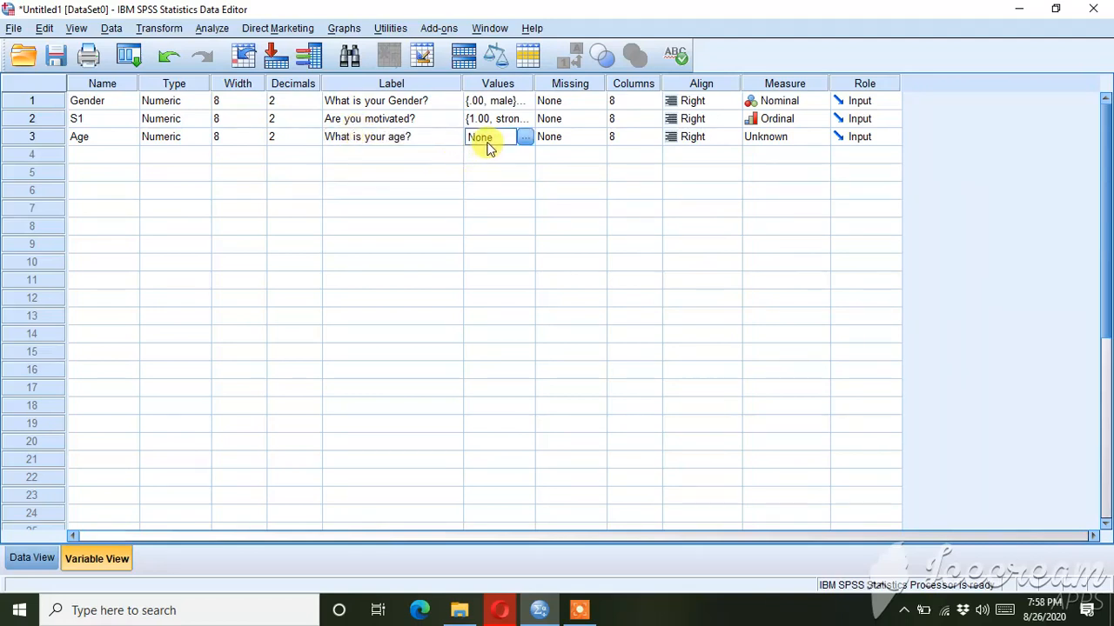
# Enter 22 as the Age of the first case in the data sheet
pyautogui.click(37, 562)
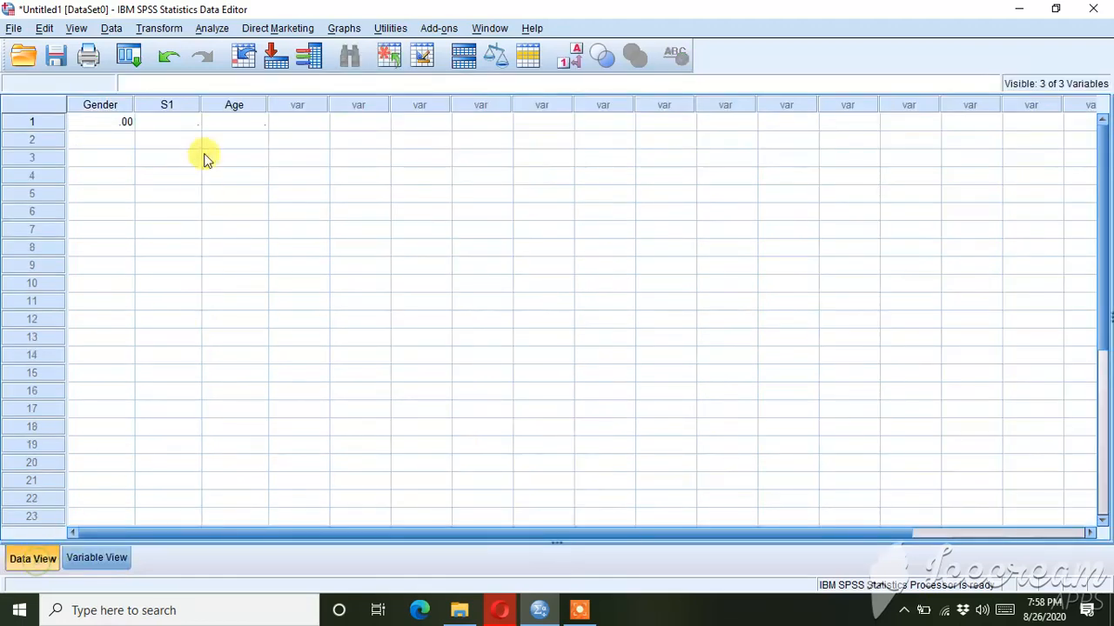
pyautogui.click(252, 129)
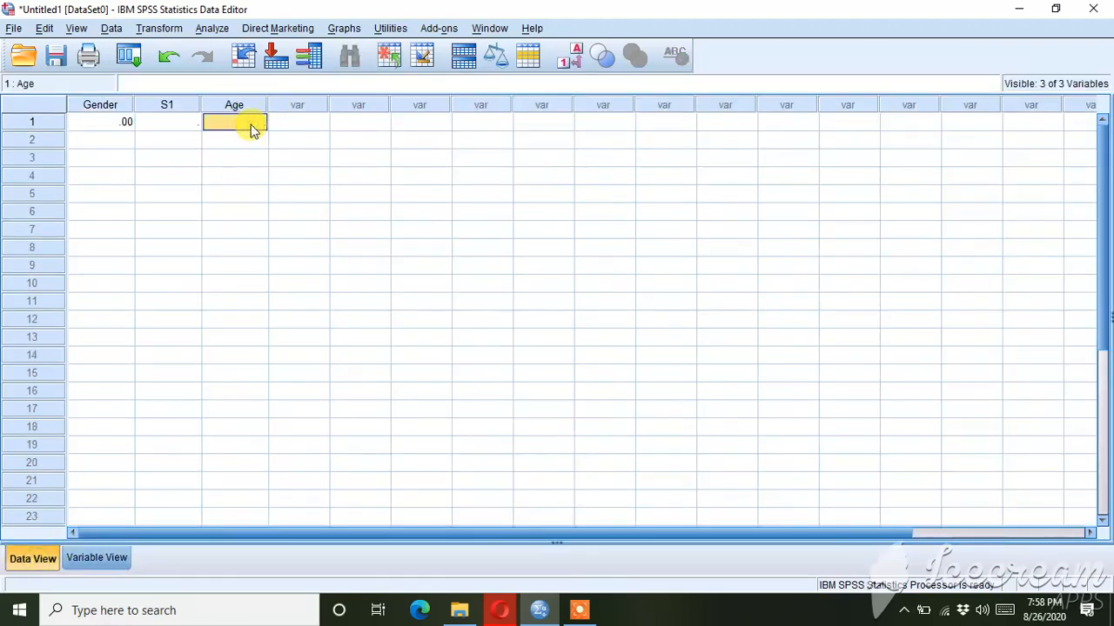
pyautogui.write('22')
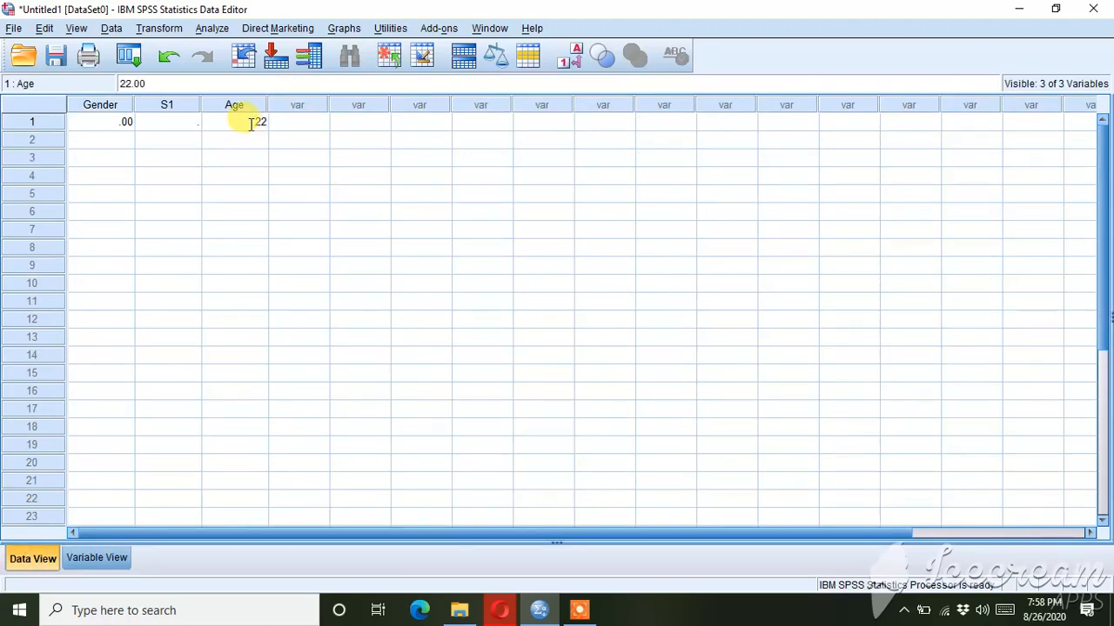
pyautogui.press('Return')
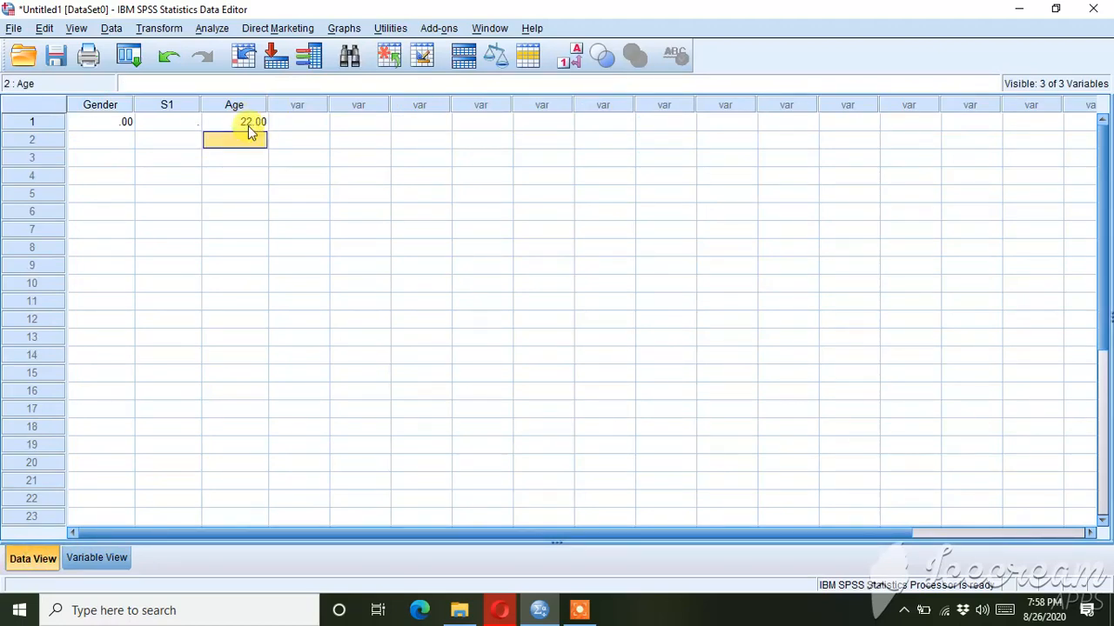
# Change the first case's Age to 30 and clear the entry again
pyautogui.click(248, 123)
pyautogui.write('30')
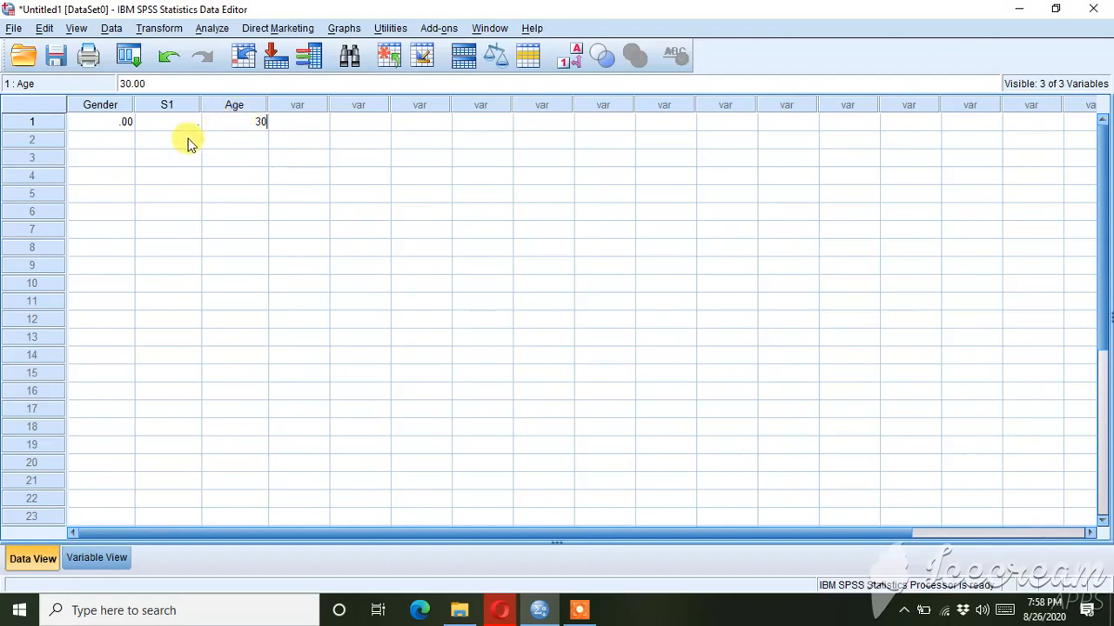
pyautogui.click(232, 145)
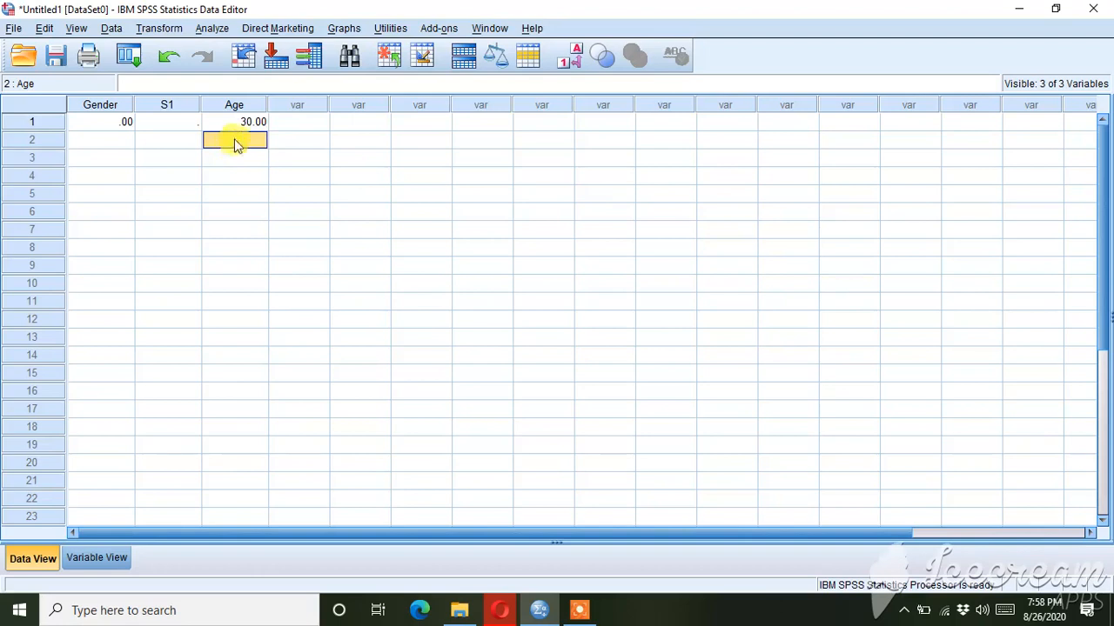
pyautogui.click(241, 124)
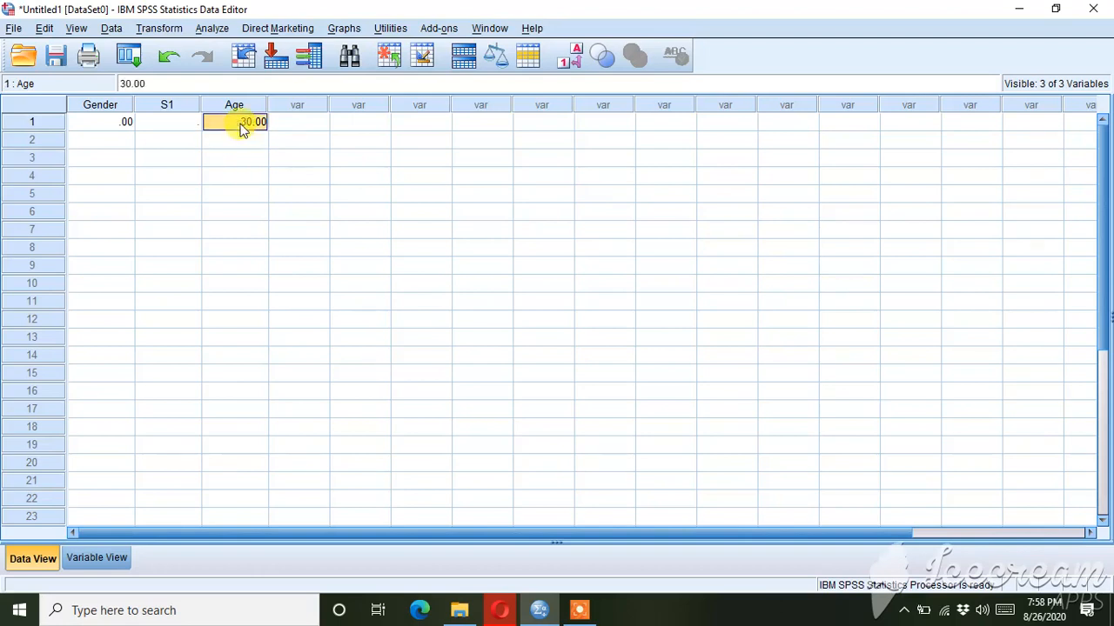
pyautogui.press('Delete')
# Return to the variable definitions and add the value label 1 = "20-25" to the Age variable
pyautogui.click(106, 559)
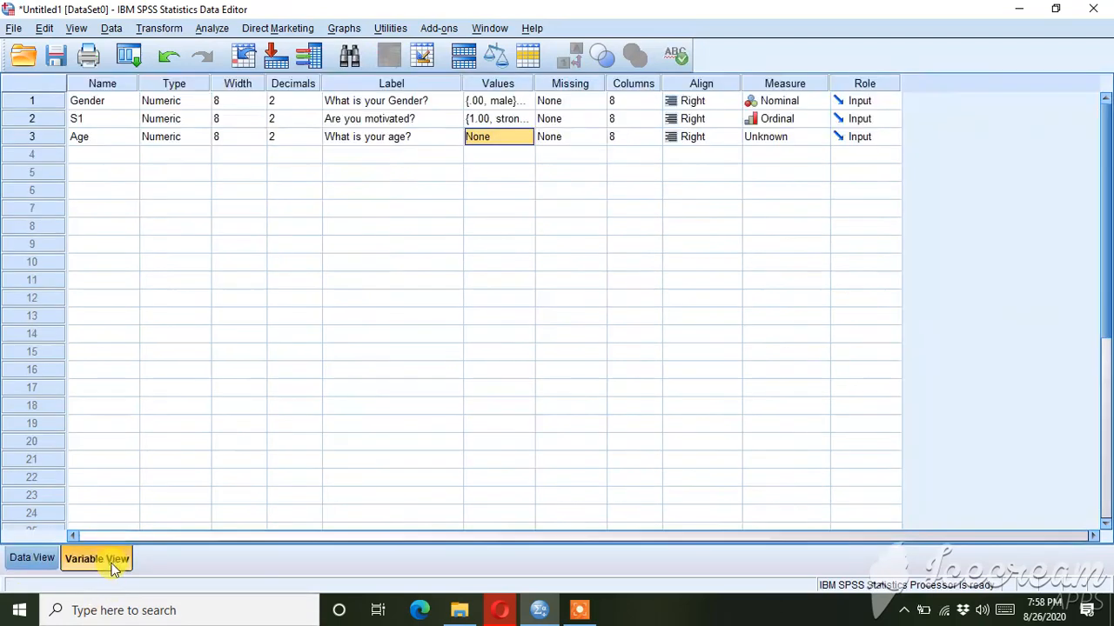
pyautogui.click(521, 140)
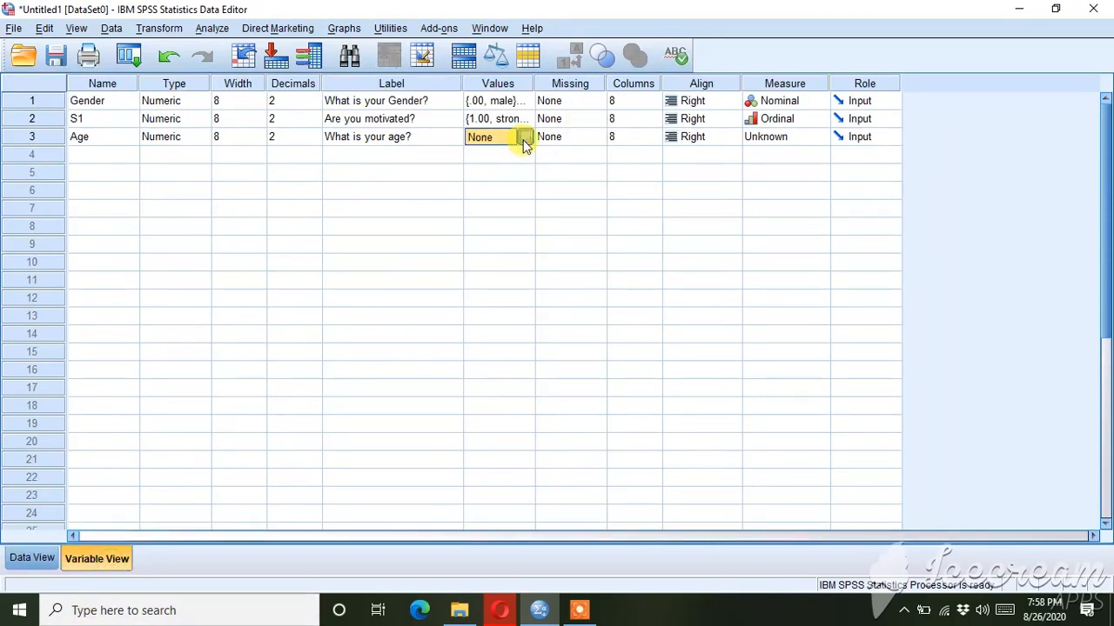
pyautogui.click(524, 138)
pyautogui.click(479, 235)
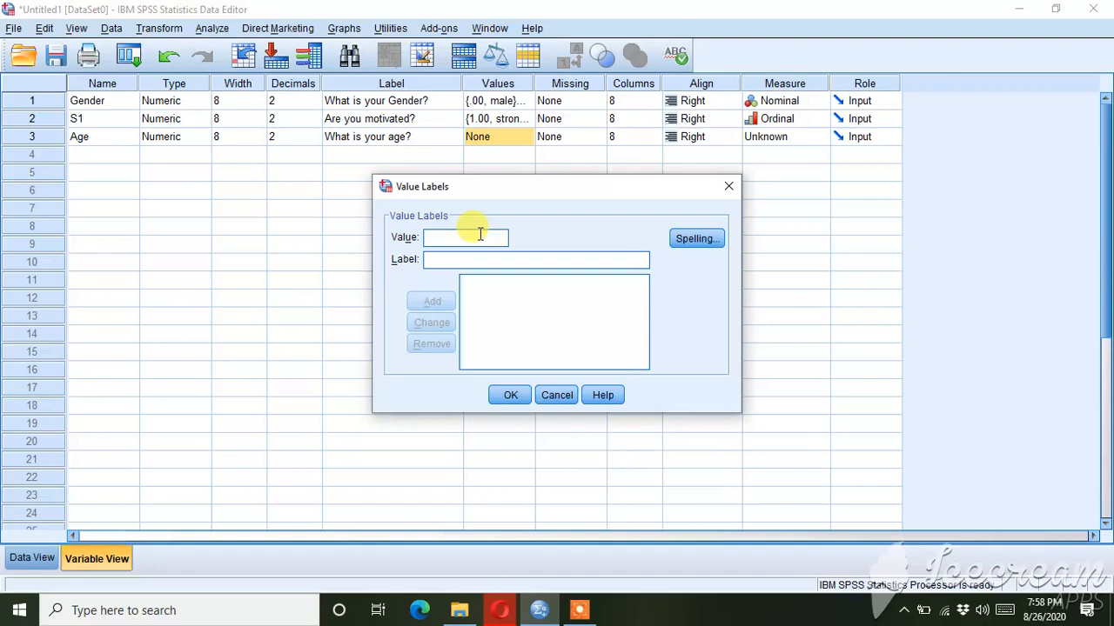
pyautogui.write('1')
pyautogui.click(464, 259)
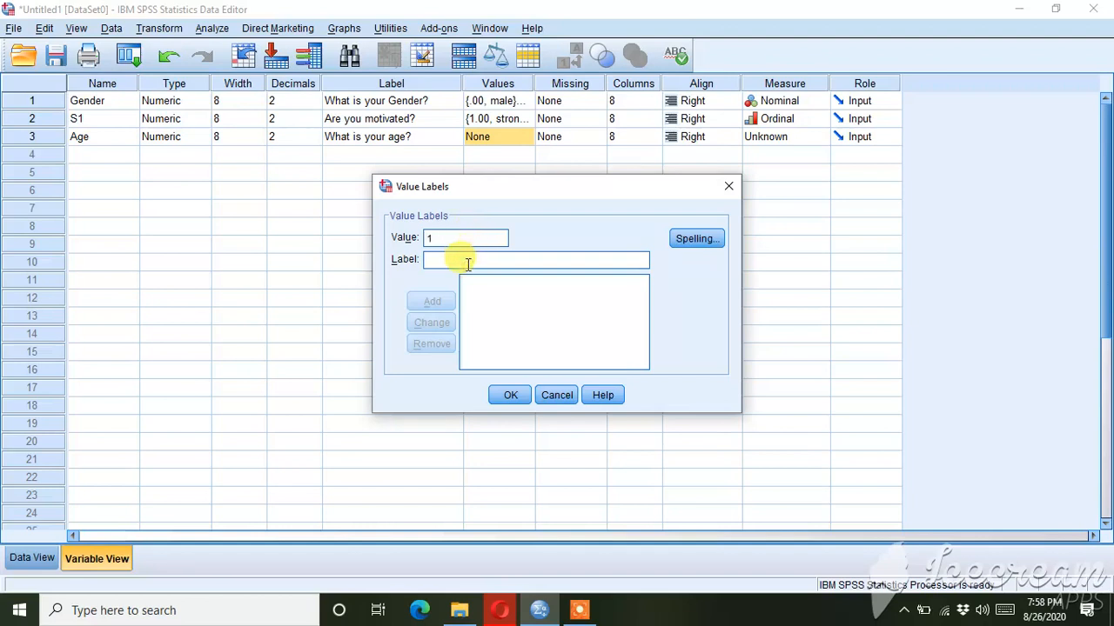
pyautogui.write('20-25')
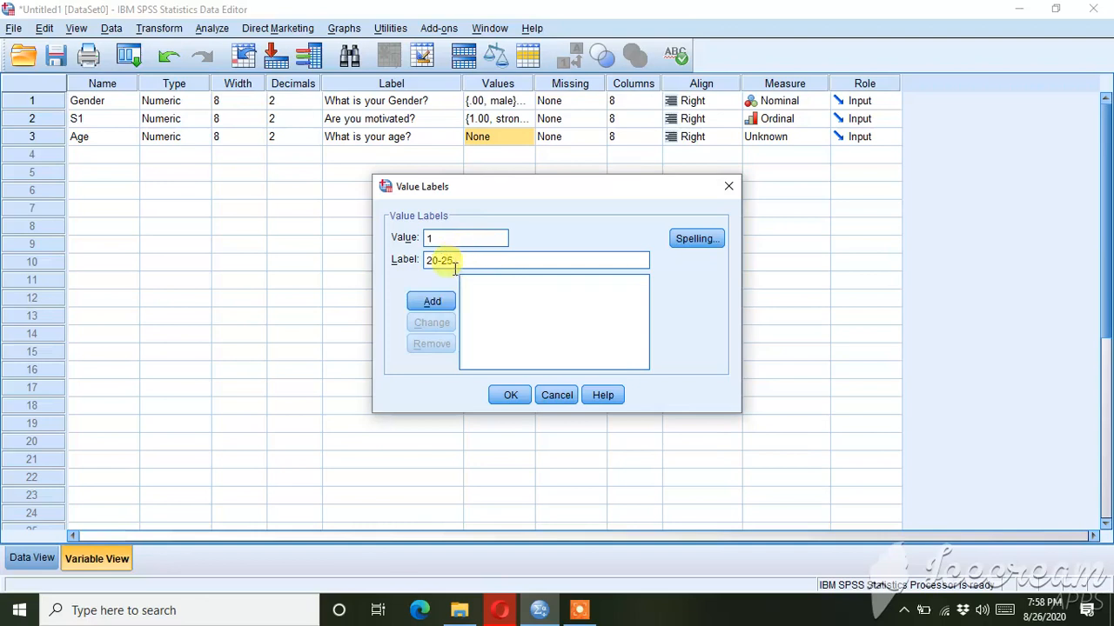
pyautogui.click(444, 301)
# Add the value label 2 = "26-30" to the Age variable
pyautogui.write('2')
pyautogui.click(439, 260)
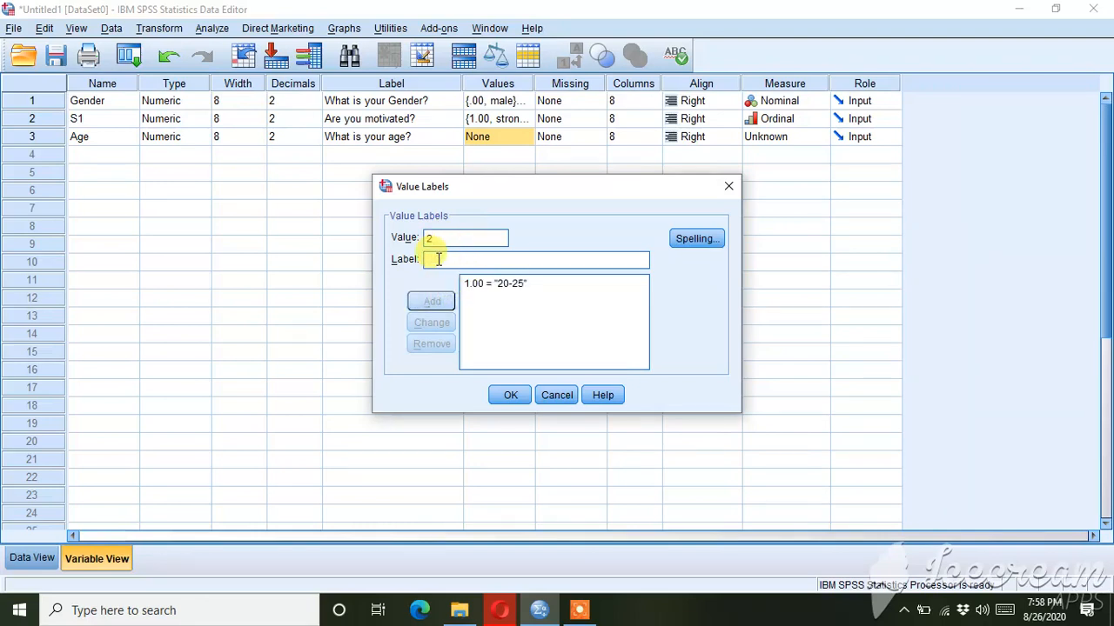
pyautogui.write('26-30')
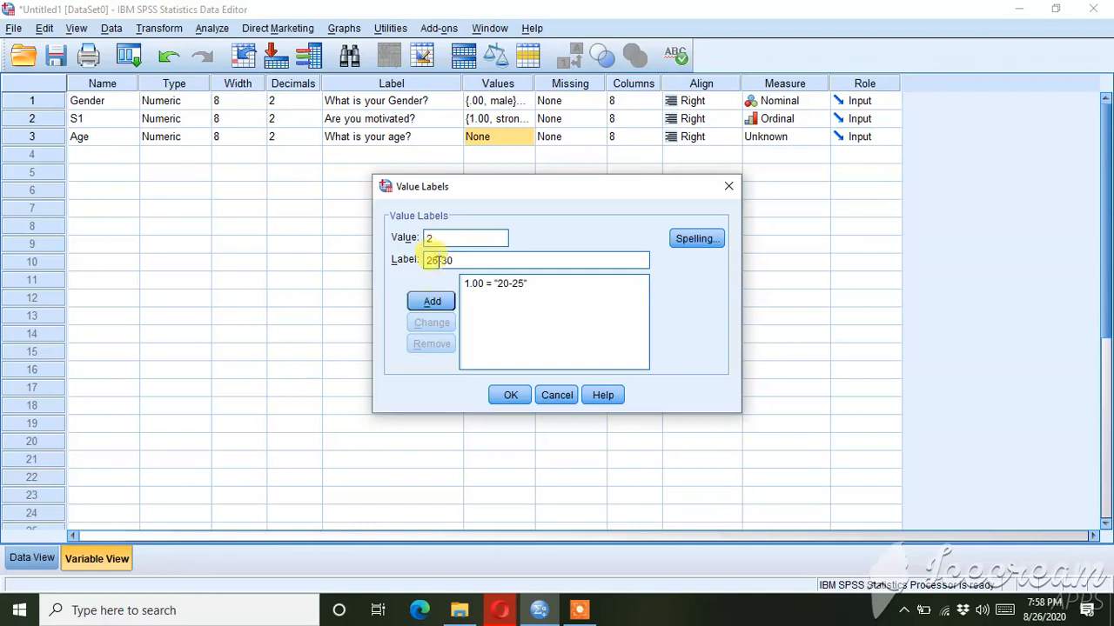
pyautogui.click(432, 301)
# Add the value label 3 = "31-35" to the Age variable and apply its value labels
pyautogui.write('3')
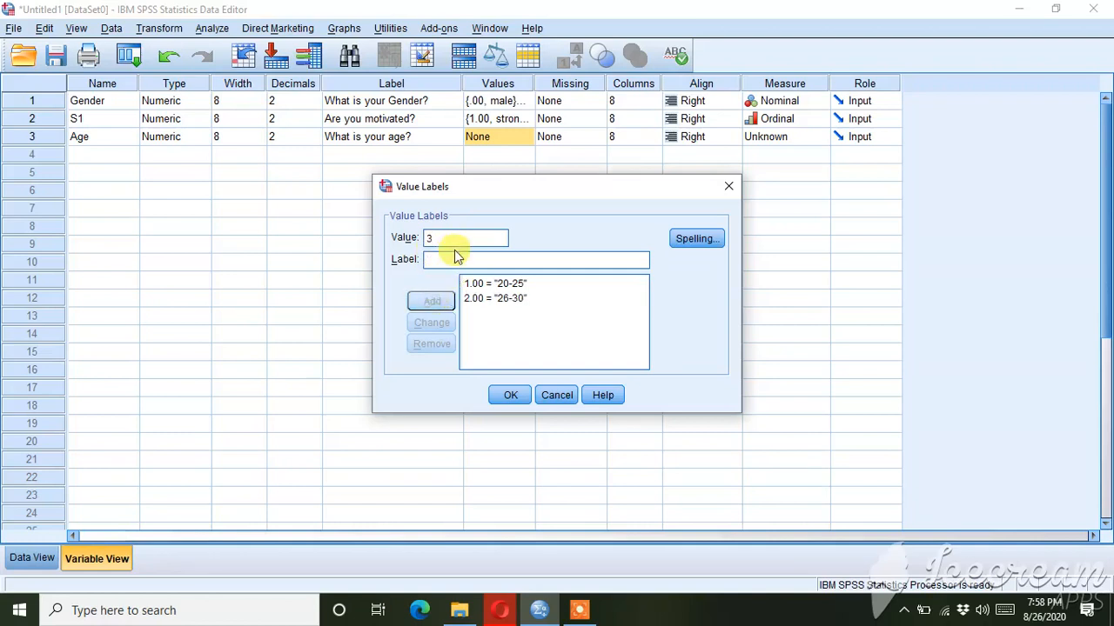
pyautogui.click(453, 258)
pyautogui.write('31-35')
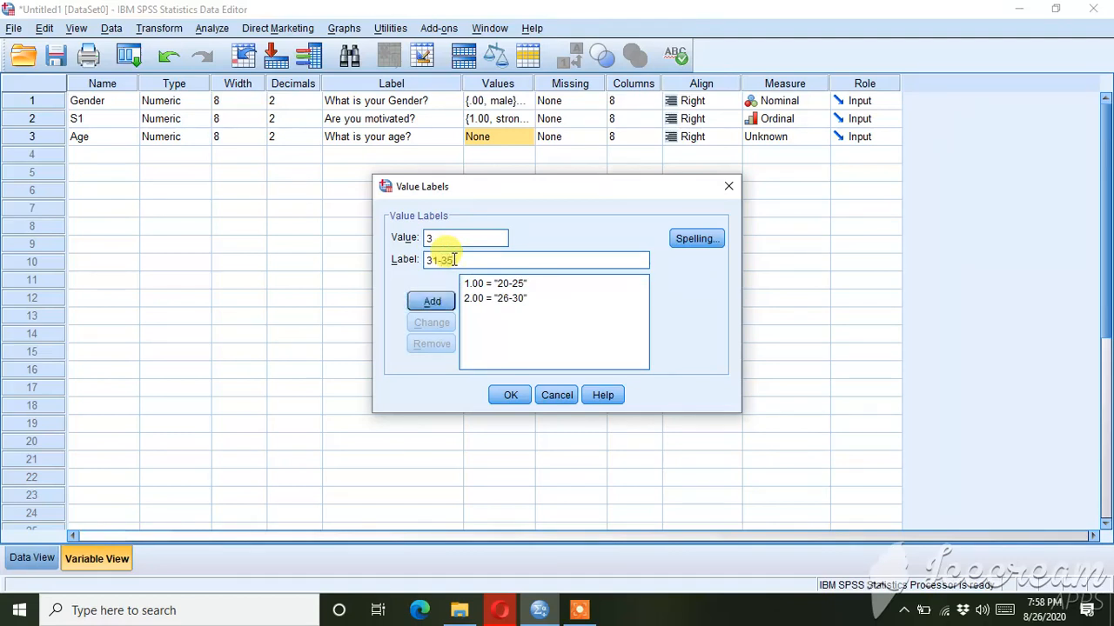
pyautogui.click(431, 302)
pyautogui.click(511, 396)
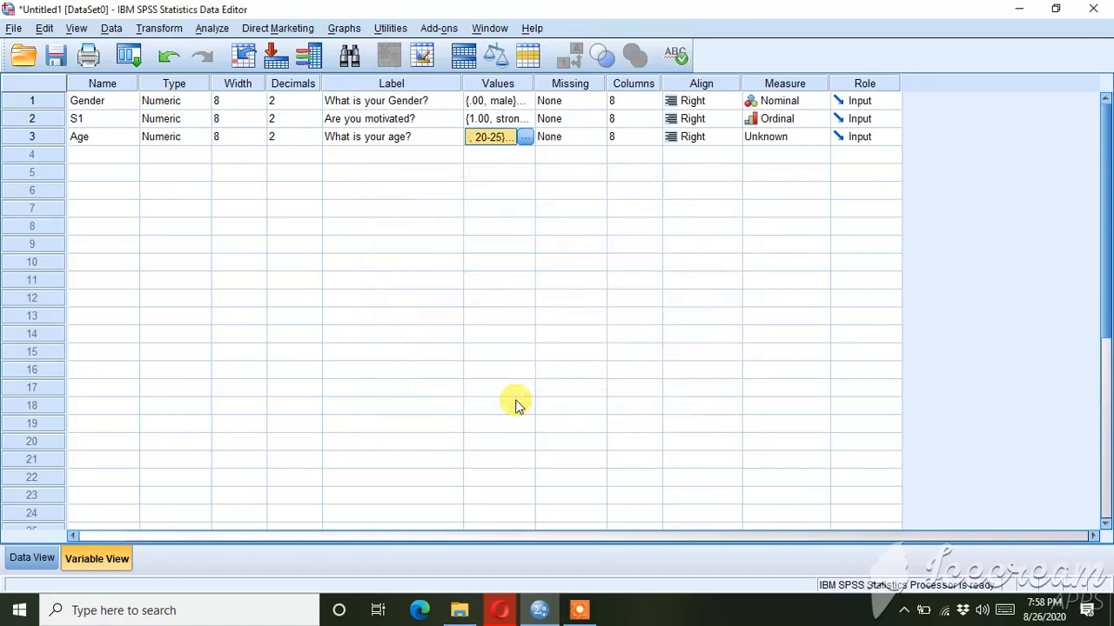
# Set the measurement level of the Age variable to Scale
pyautogui.click(777, 139)
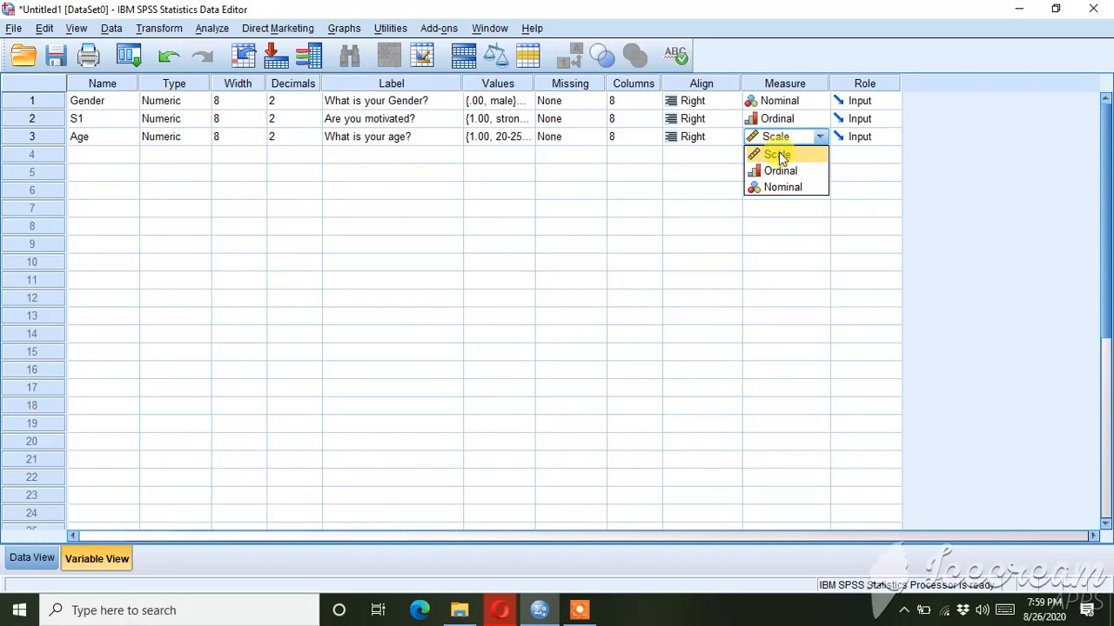
pyautogui.click(778, 154)
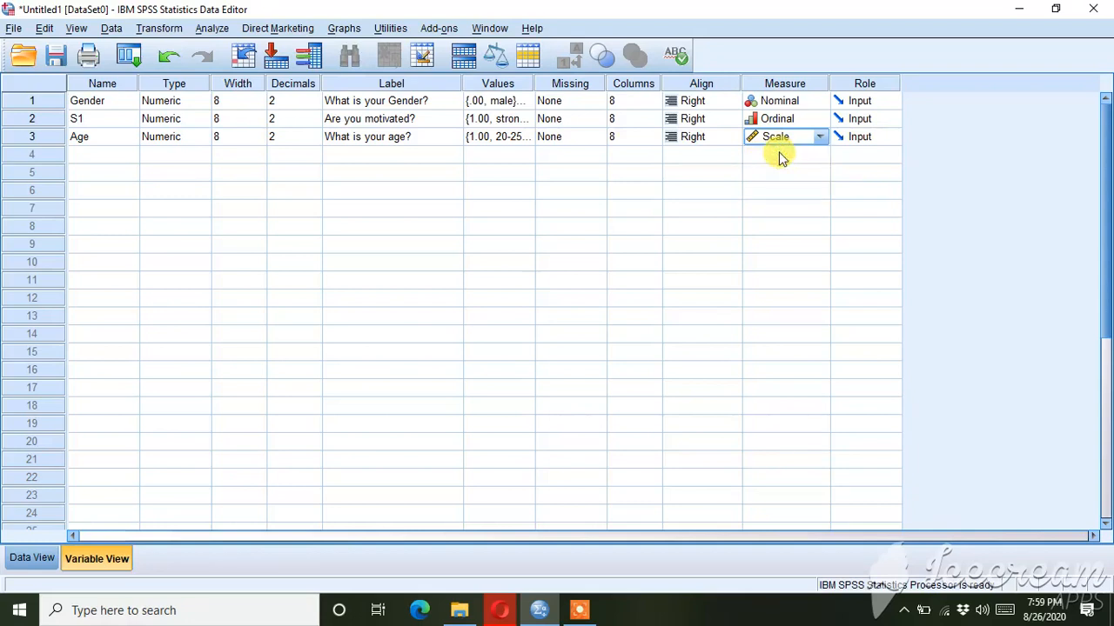
pyautogui.click(781, 158)
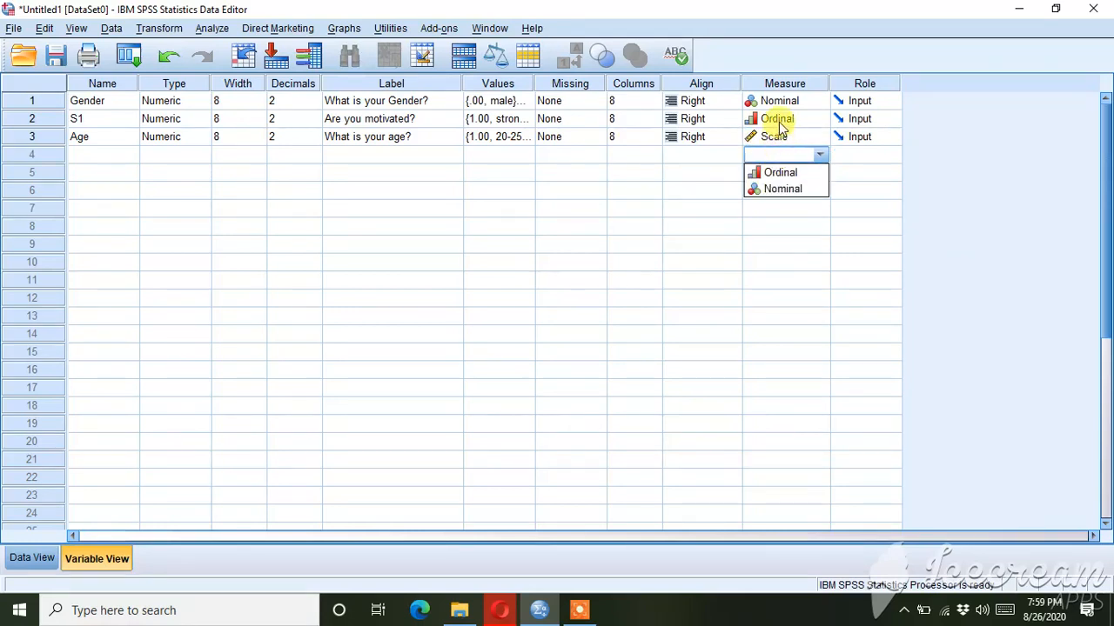
pyautogui.click(704, 154)
pyautogui.click(787, 136)
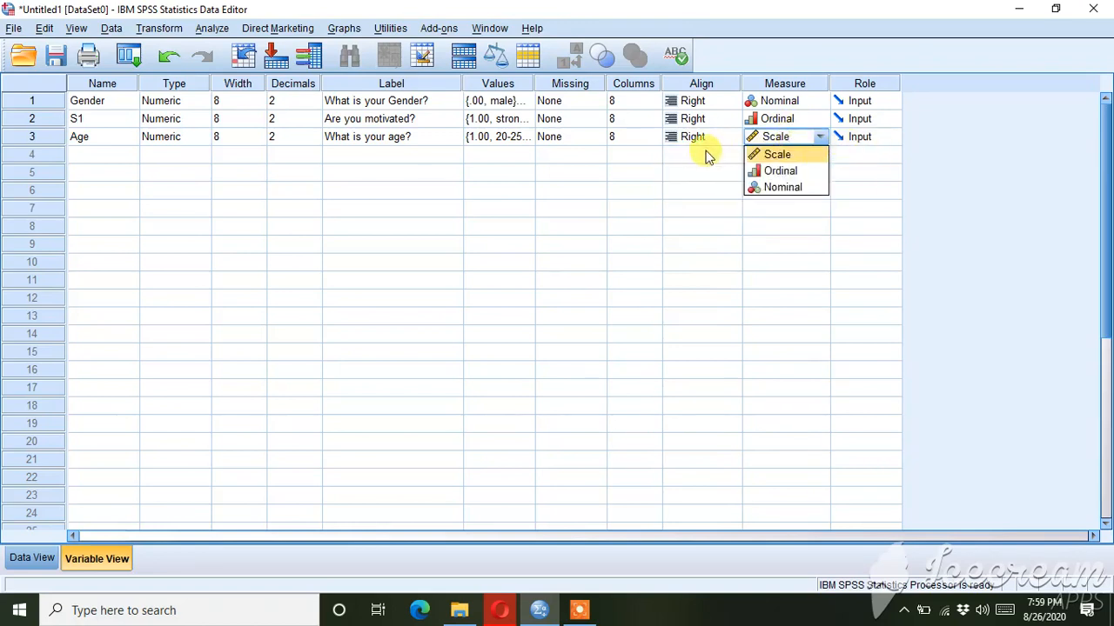
# Enter the code 2 as the Age of the first case in the data sheet
pyautogui.click(35, 558)
pyautogui.click(233, 119)
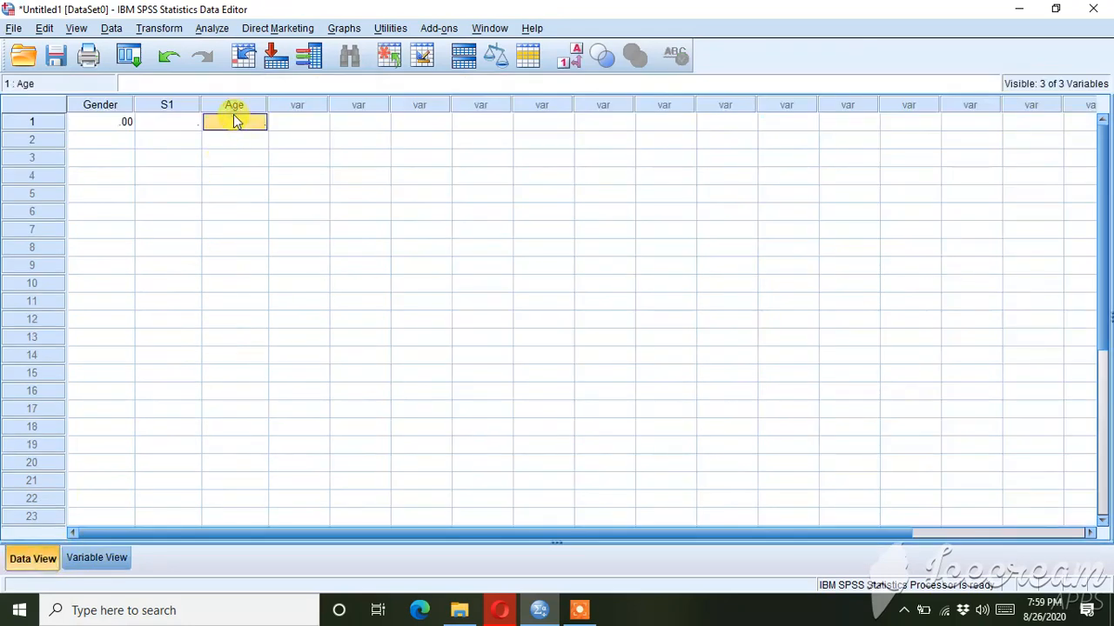
pyautogui.write('1')
pyautogui.press('BackSpace')
pyautogui.write('2')
pyautogui.press('Return')
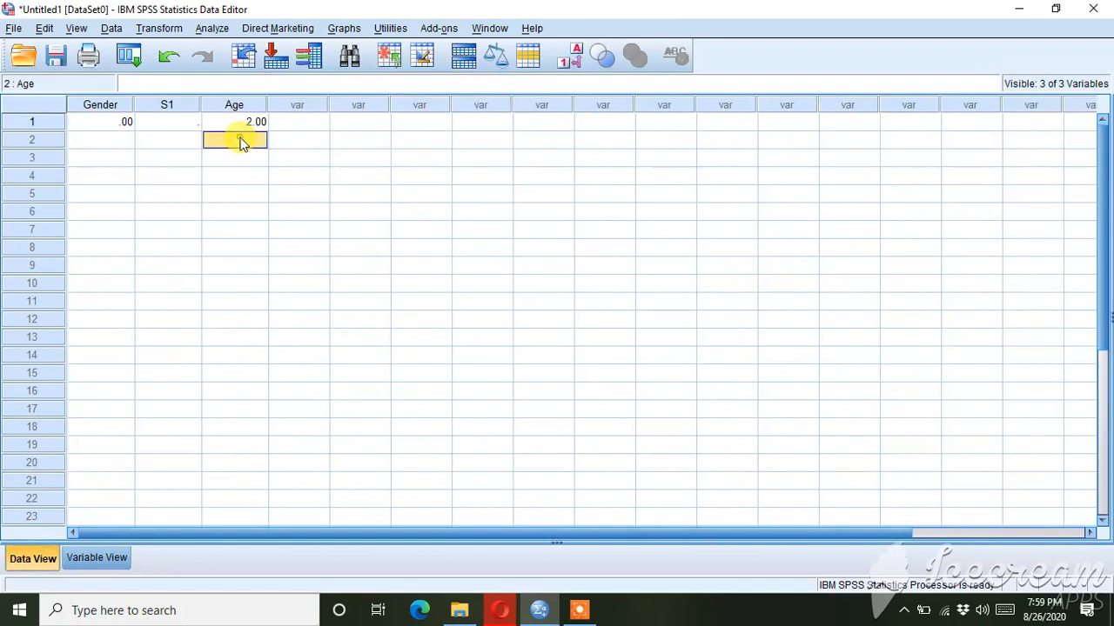
# Change the first case's Age code to 3
pyautogui.click(246, 124)
pyautogui.write('3')
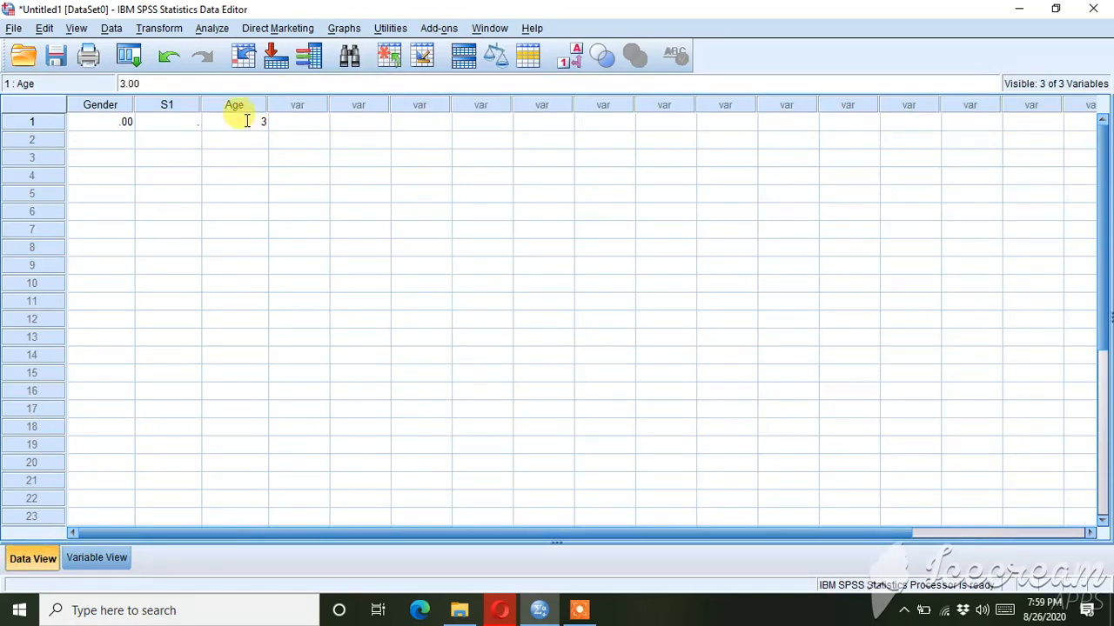
pyautogui.click(257, 141)
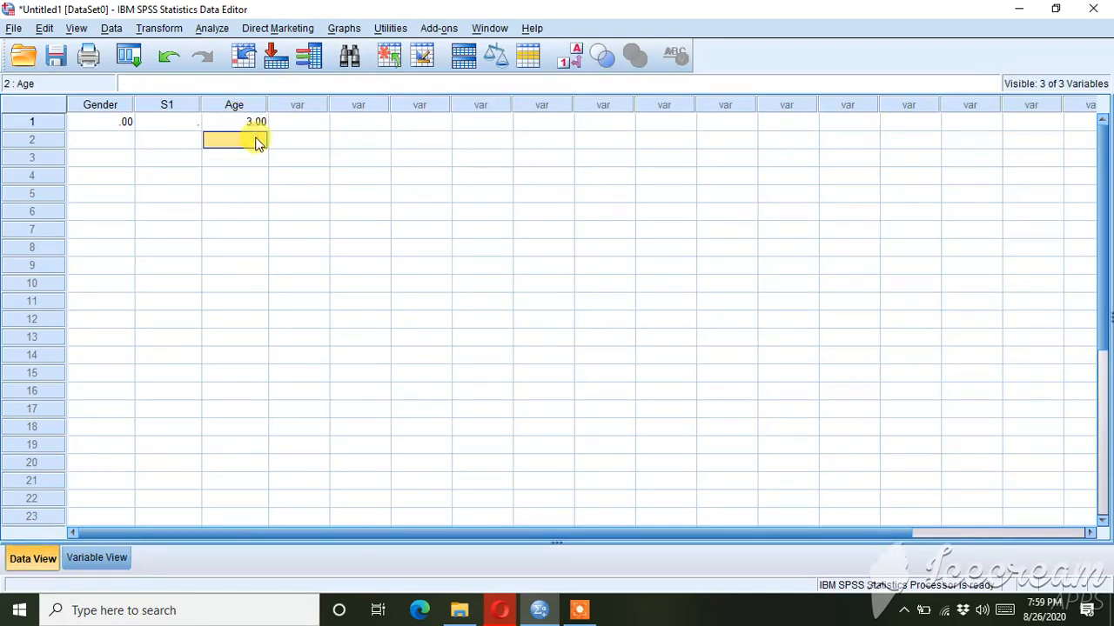
# Define a fourth variable named Weight with the label "What is your body weight?" in the variable definitions
pyautogui.click(97, 563)
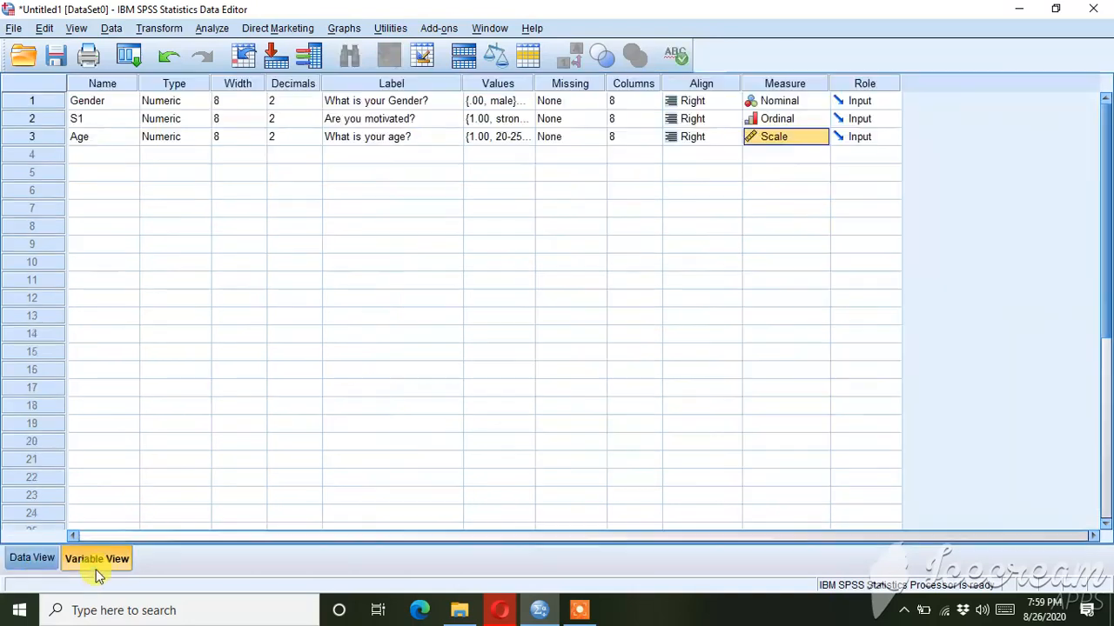
pyautogui.click(97, 154)
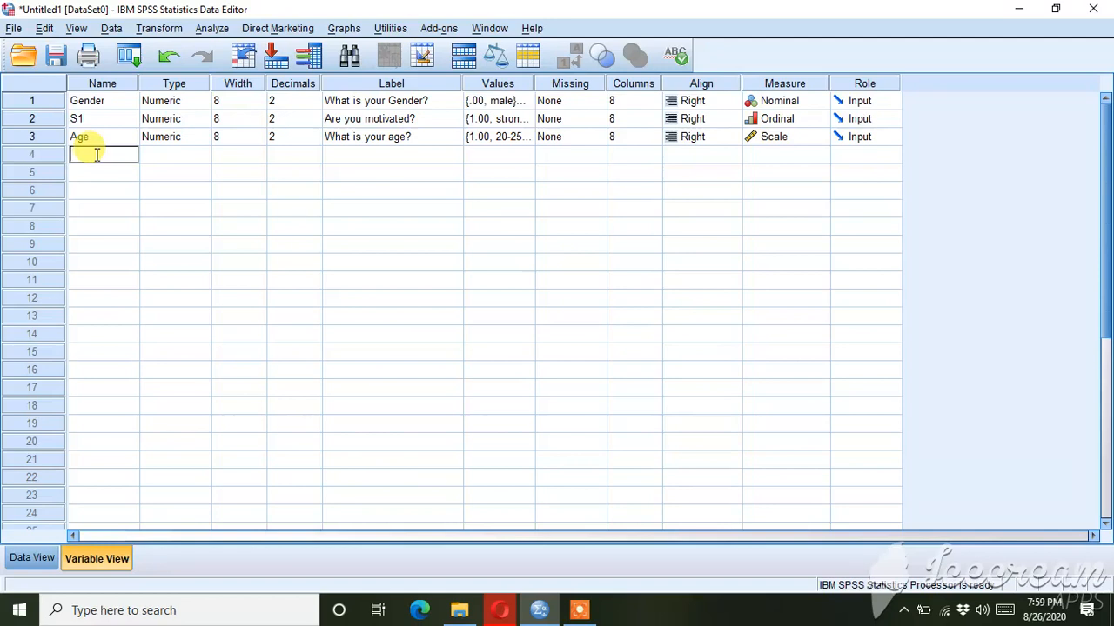
pyautogui.write('Weight')
pyautogui.click(106, 172)
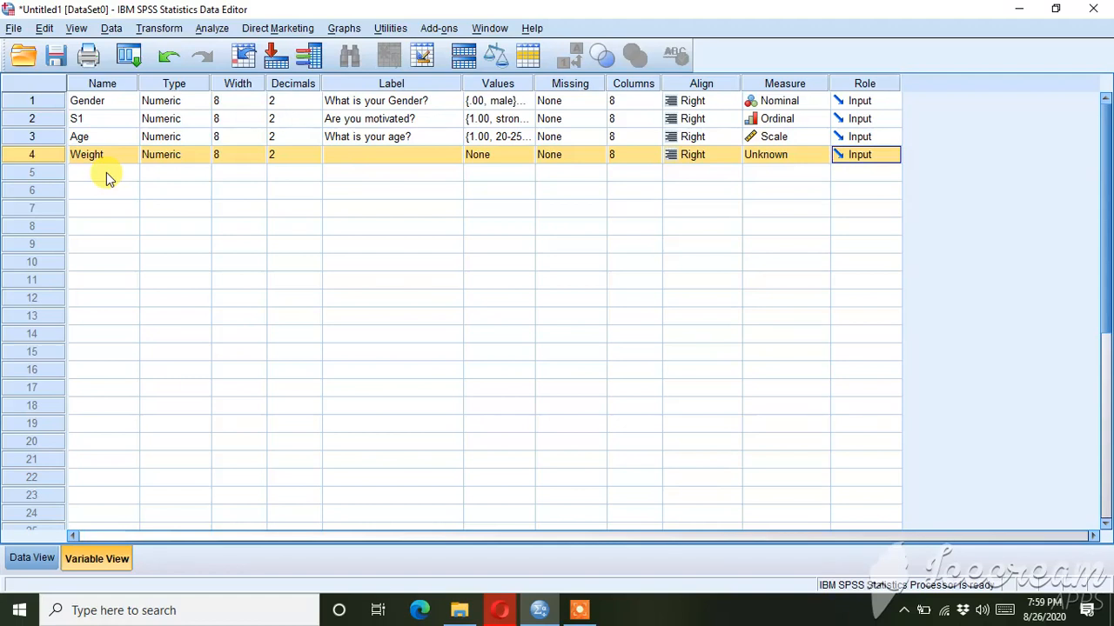
pyautogui.click(348, 154)
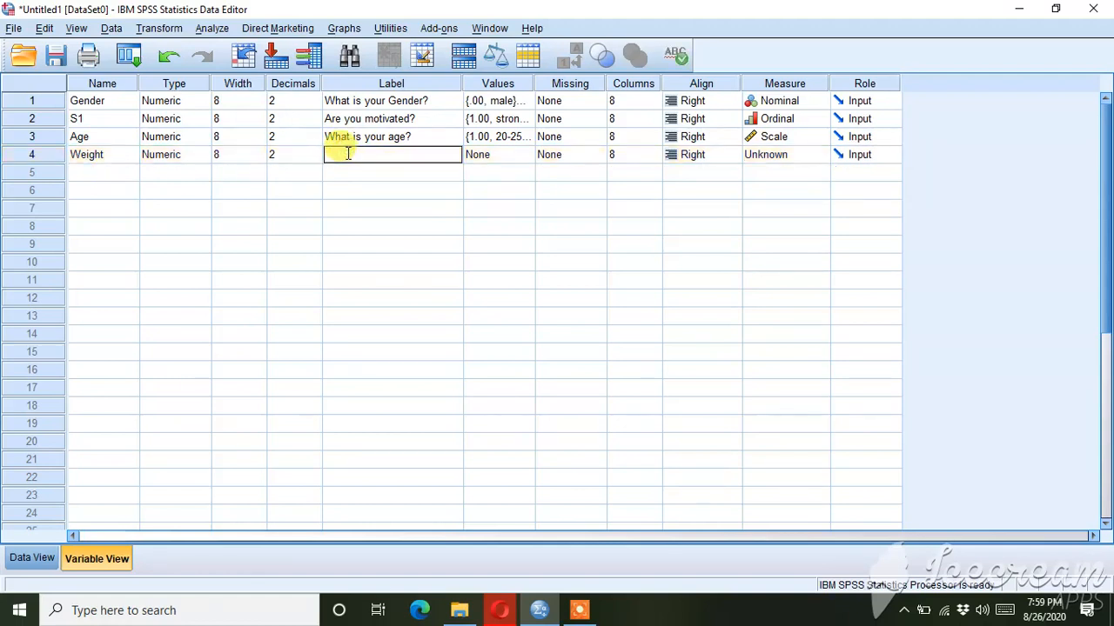
pyautogui.write('What is your body wei')
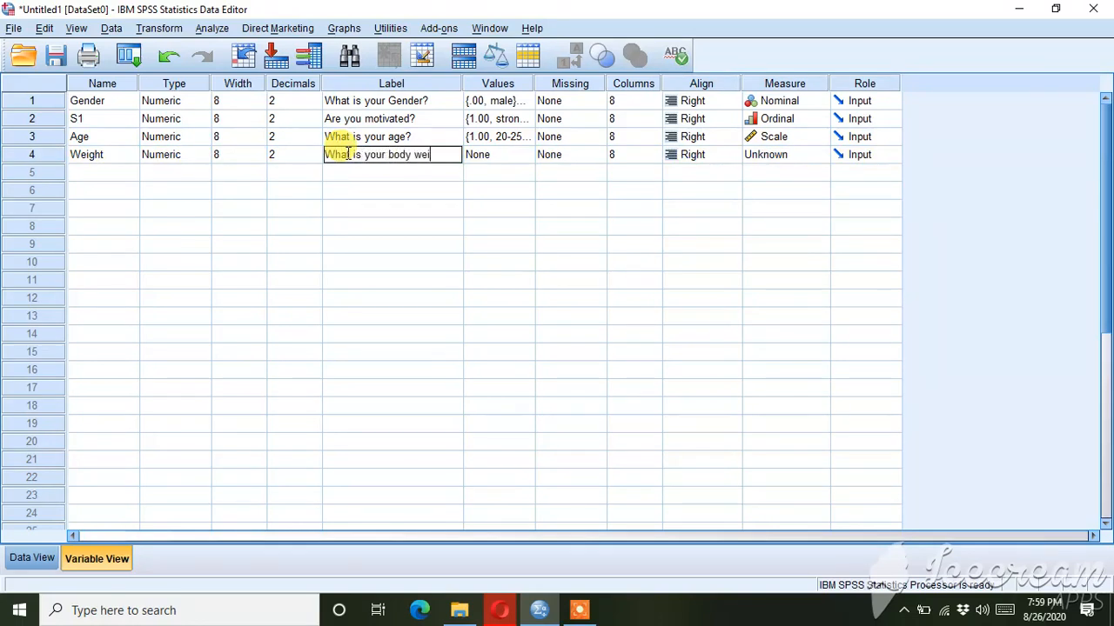
pyautogui.write('ght?')
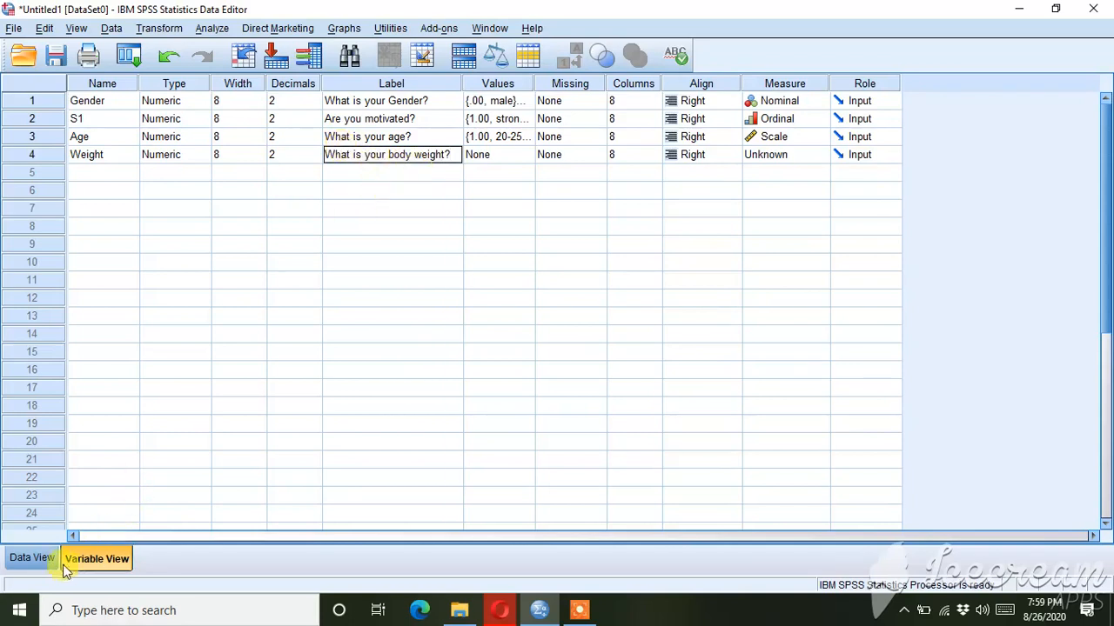
# Enter 70 as the first case's Weight in the data sheet and clear the entry again
pyautogui.click(35, 559)
pyautogui.click(310, 122)
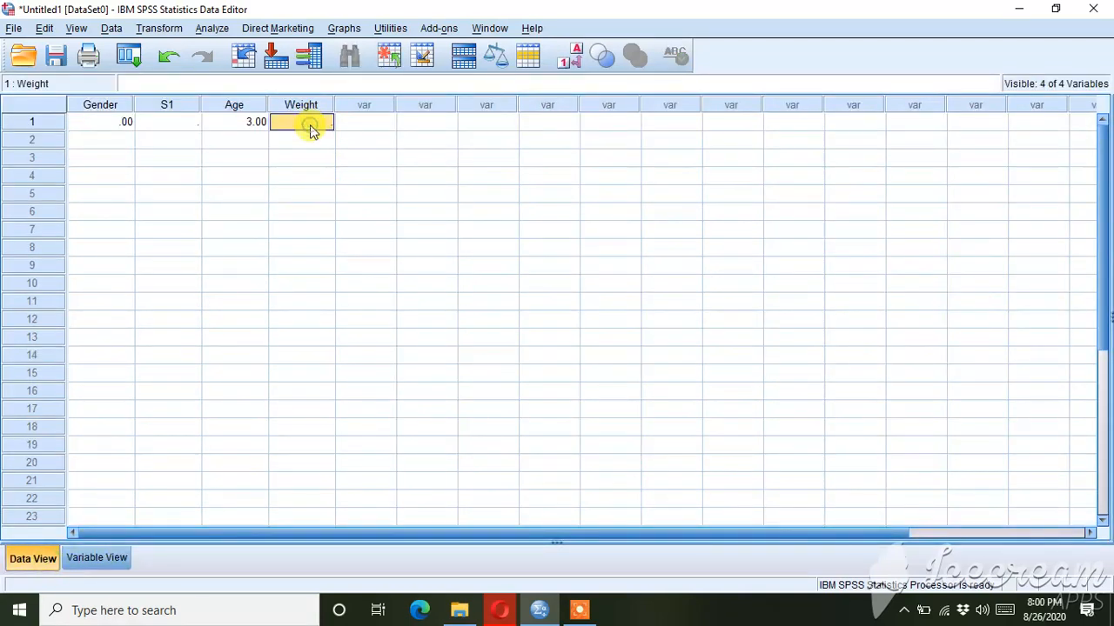
pyautogui.doubleClick(311, 123)
pyautogui.write('70')
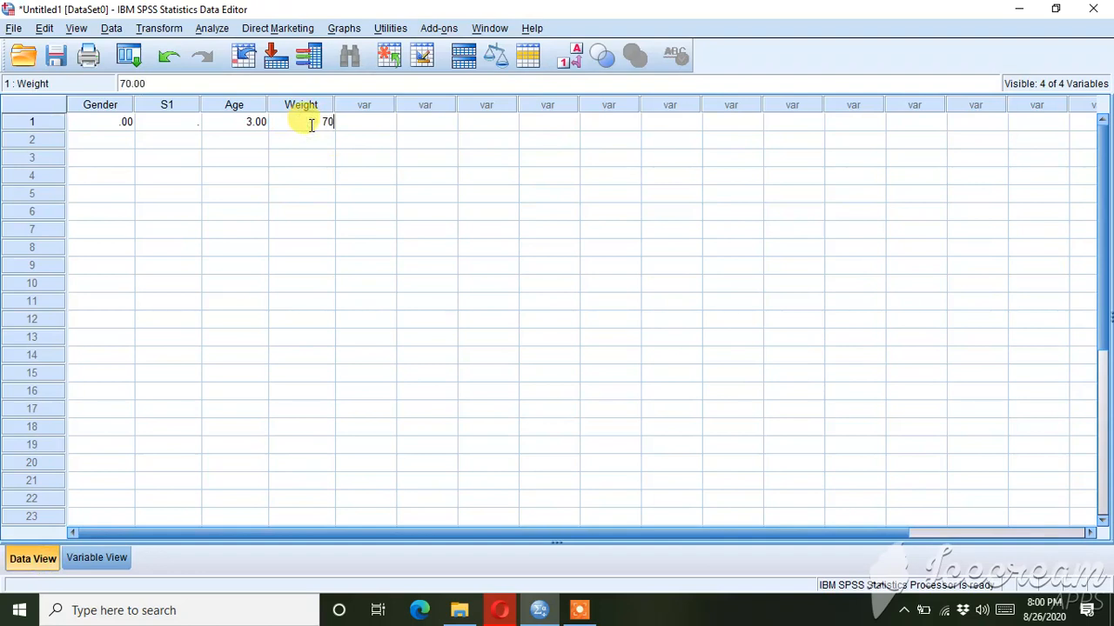
pyautogui.moveTo(315, 124); pyautogui.dragTo(348, 123)
pyautogui.press('BackSpace')
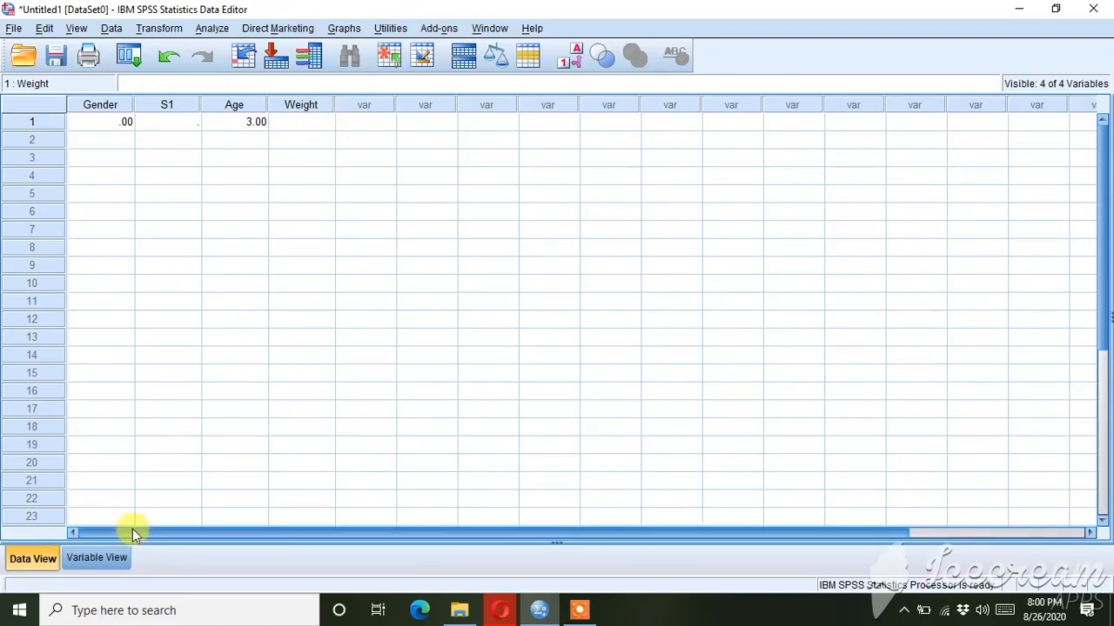
# Return to the variable definitions and add the value label 1 = "50 to 60kg" to the Weight variable
pyautogui.click(96, 557)
pyautogui.click(507, 154)
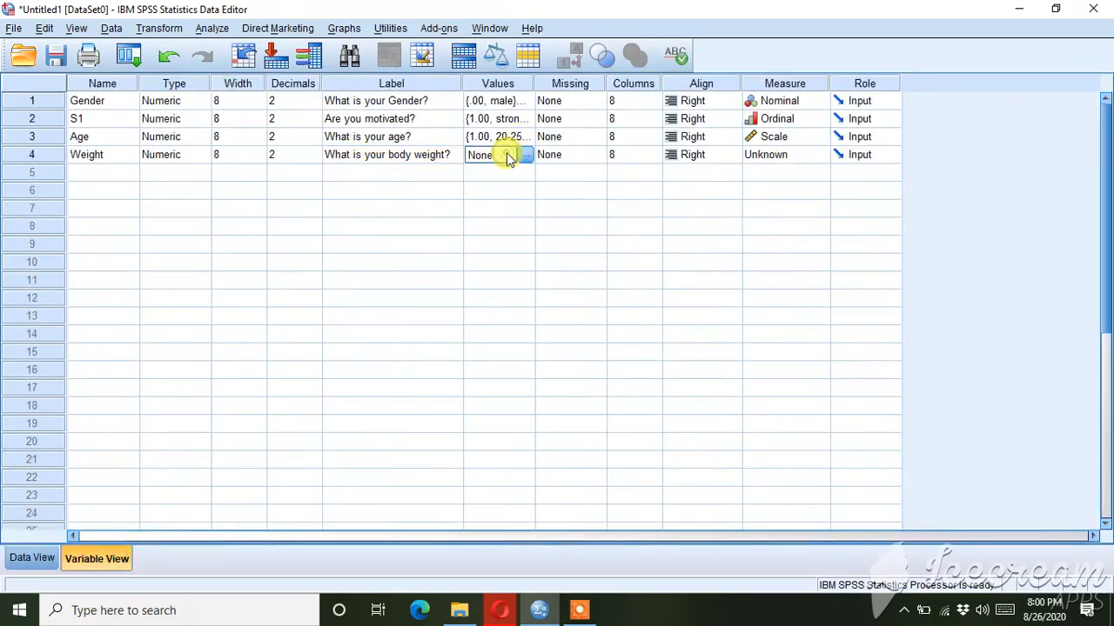
pyautogui.click(525, 155)
pyautogui.write('1')
pyautogui.click(470, 261)
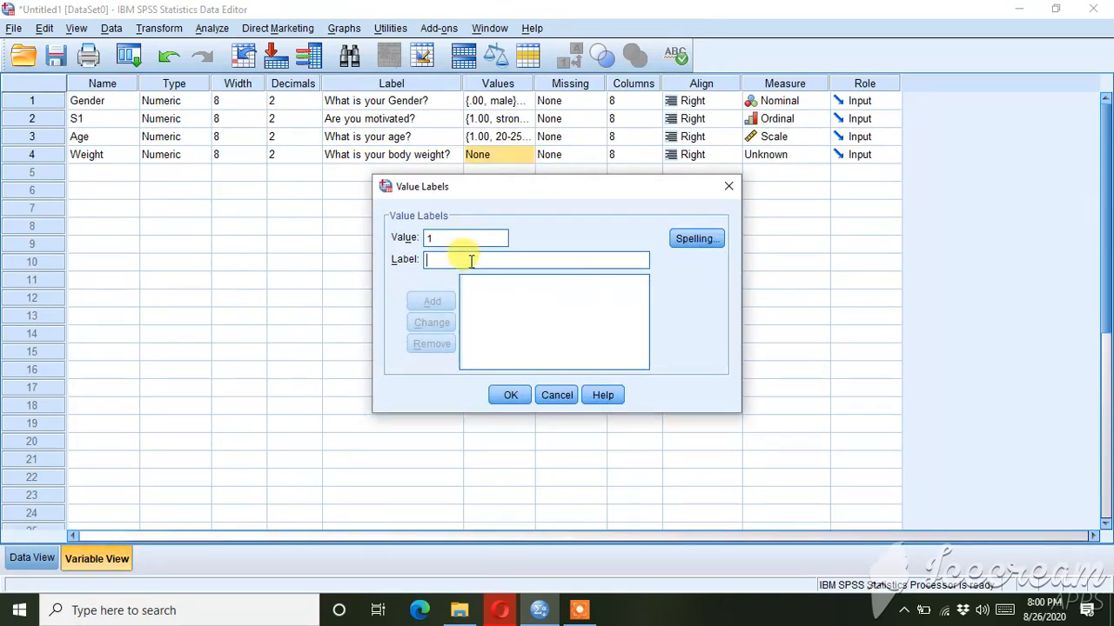
pyautogui.write('50 t')
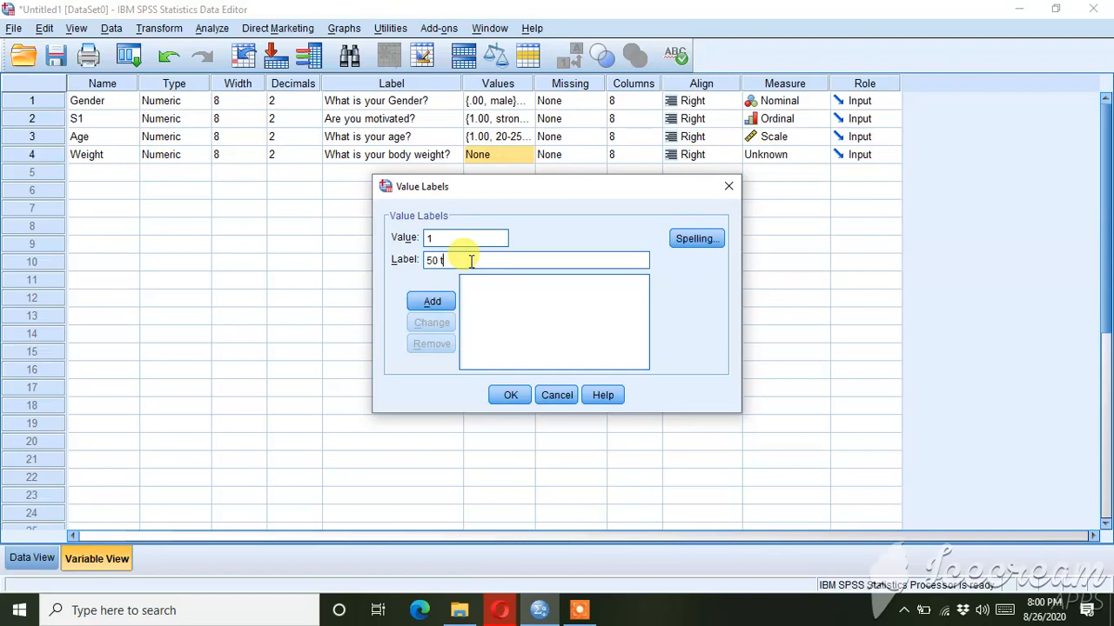
pyautogui.write('o 60kg')
pyautogui.click(443, 306)
# Add the value label 2 = "61 to70 kg" to the Weight variable and apply its value labels
pyautogui.write('2')
pyautogui.click(453, 255)
pyautogui.write('6')
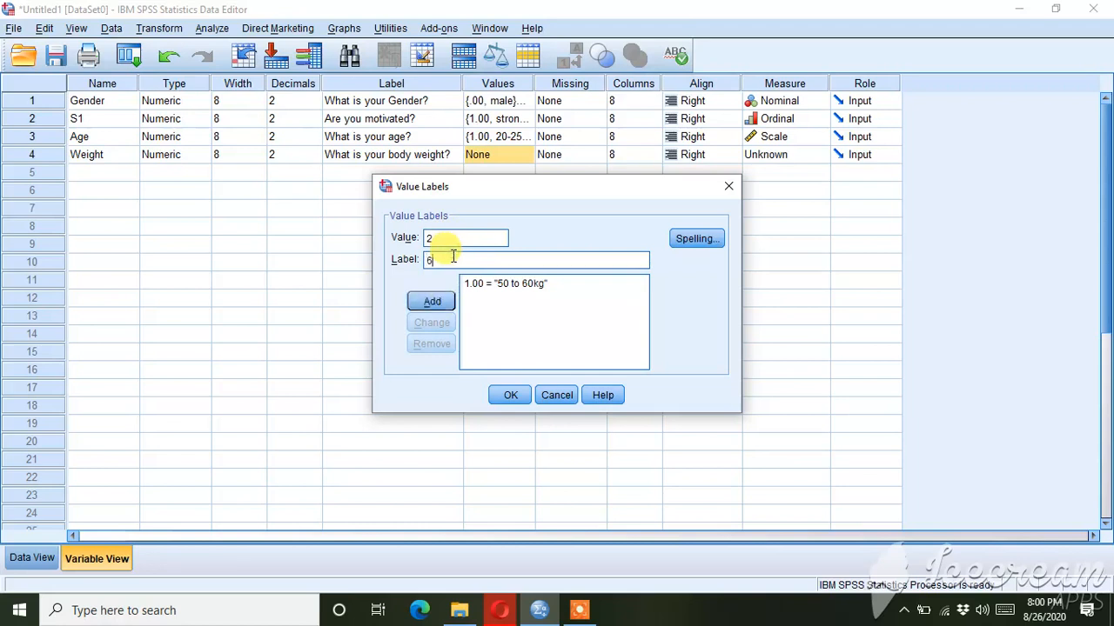
pyautogui.write('1 to 70 kg')
pyautogui.click(432, 301)
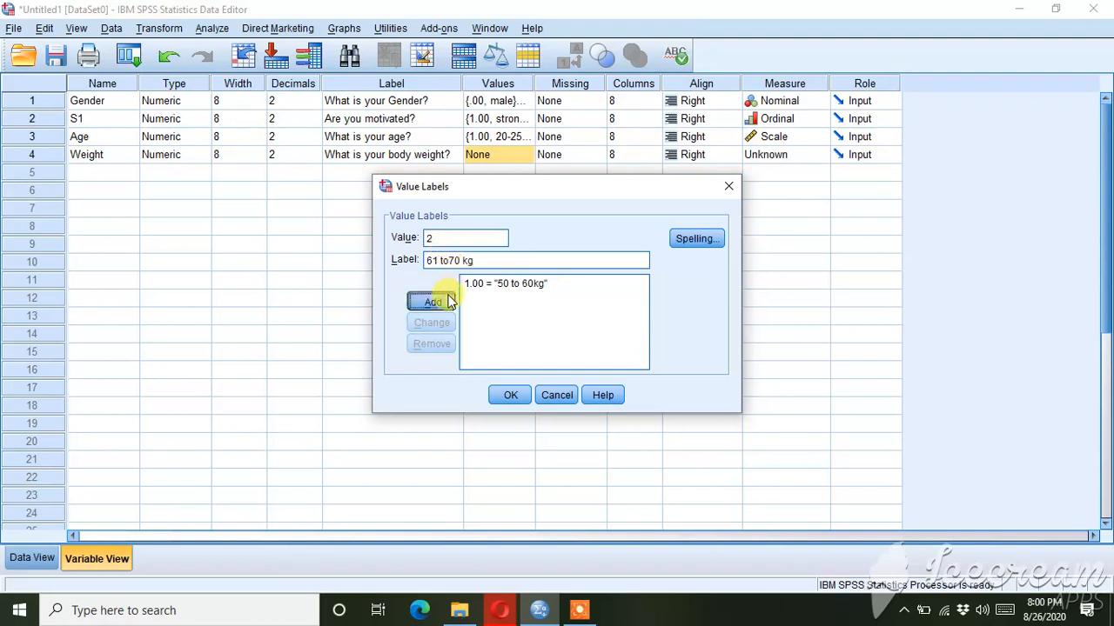
pyautogui.click(507, 396)
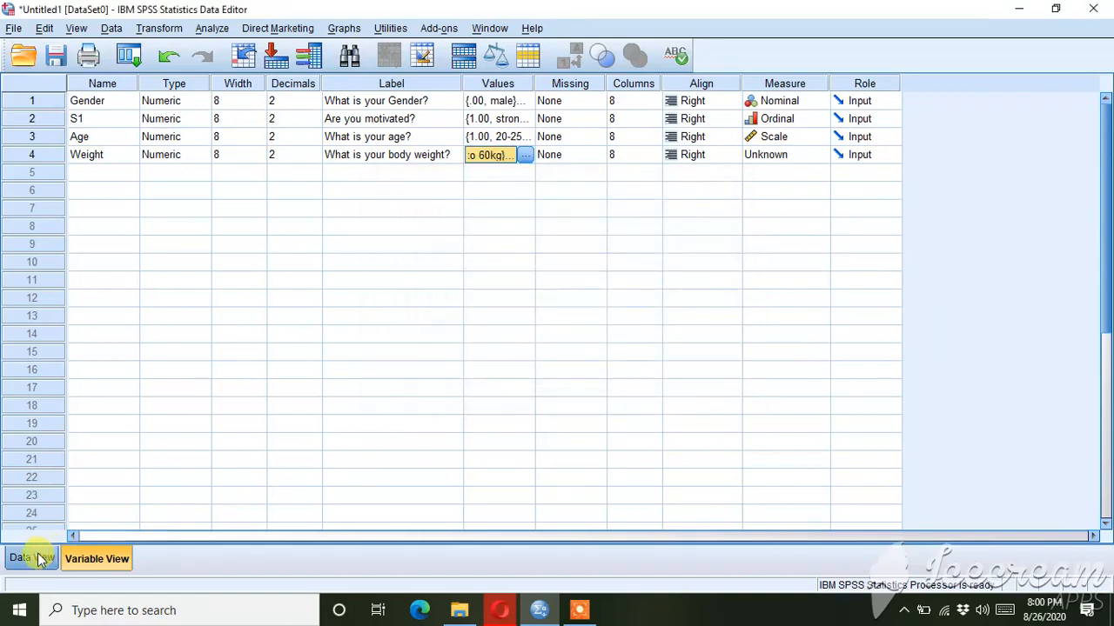
# Enter the code 2 as the Weight of the first case in the data sheet
pyautogui.click(35, 557)
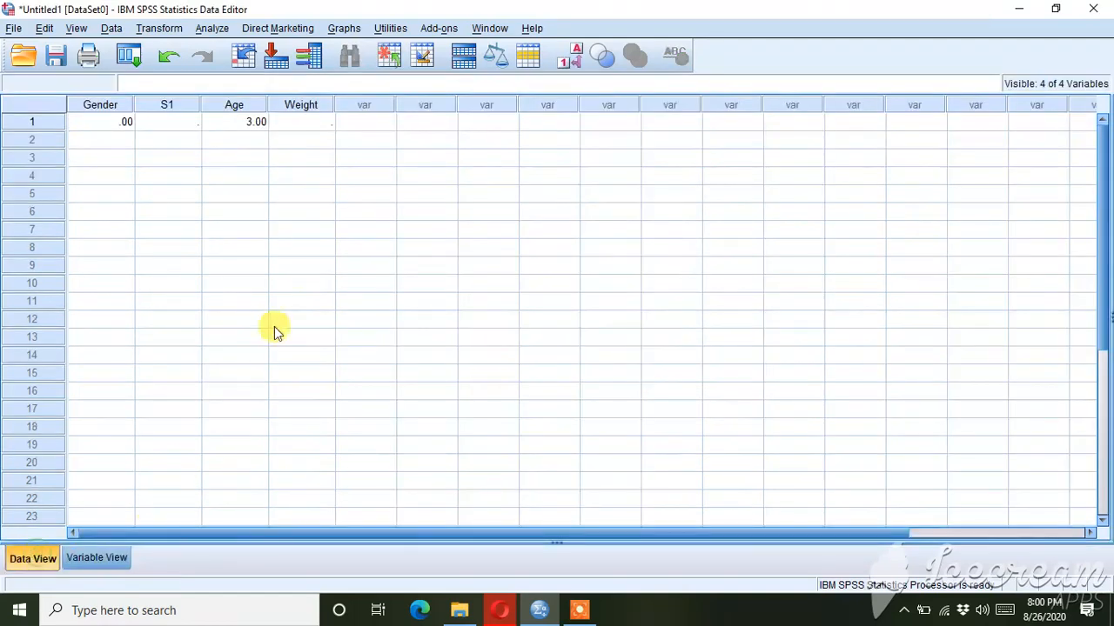
pyautogui.click(308, 128)
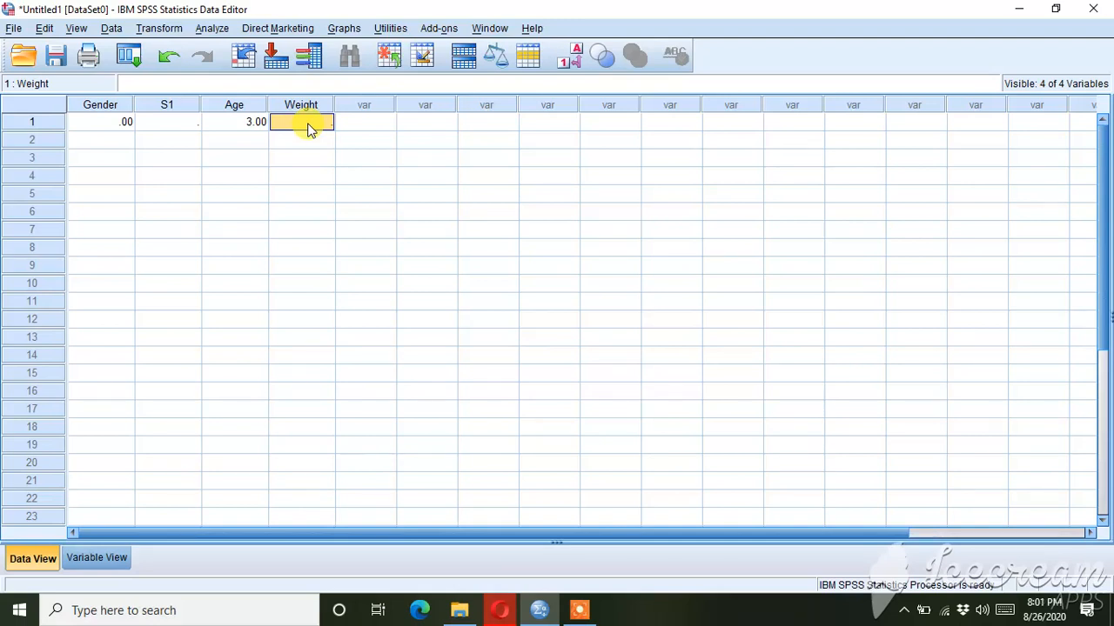
pyautogui.write('2')
pyautogui.click(307, 154)
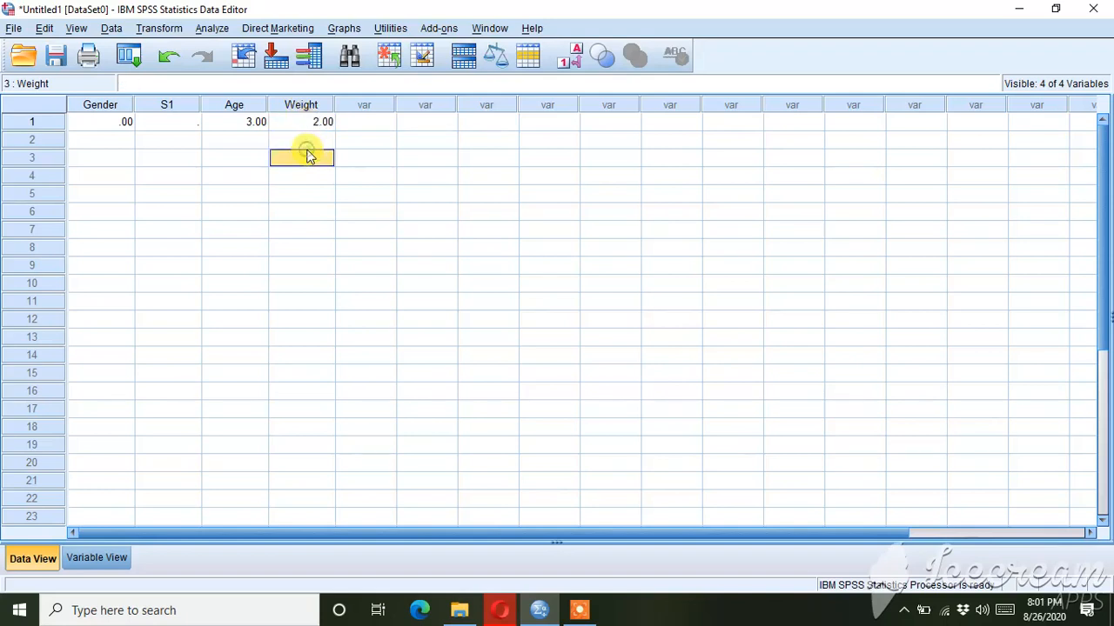
# Enter 5 as the first case's response to S1
pyautogui.click(166, 125)
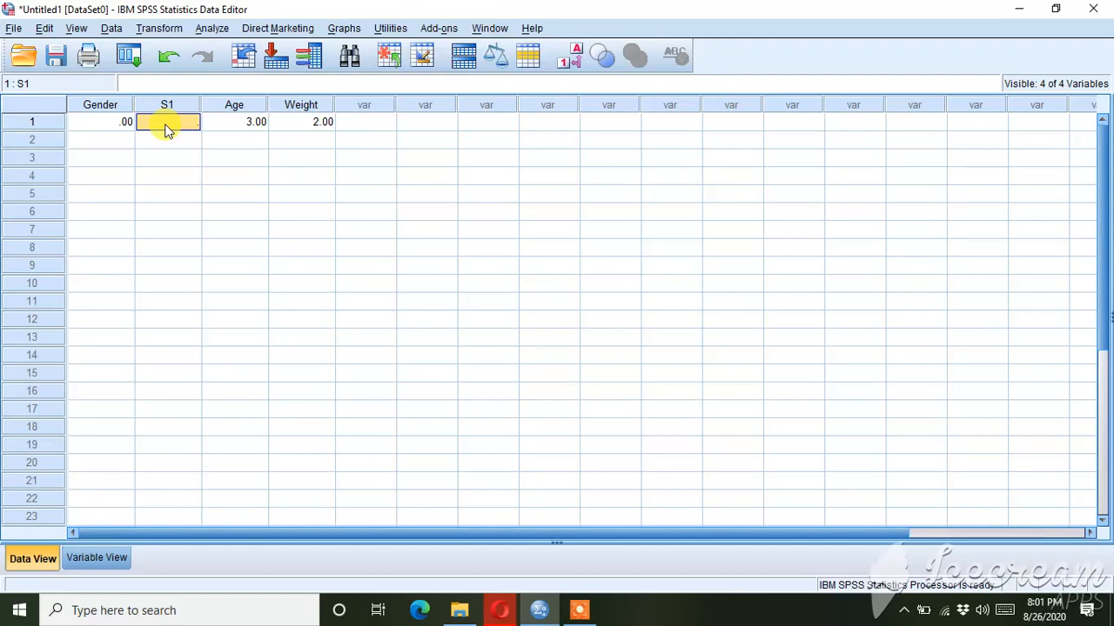
pyautogui.write('5')
pyautogui.click(179, 141)
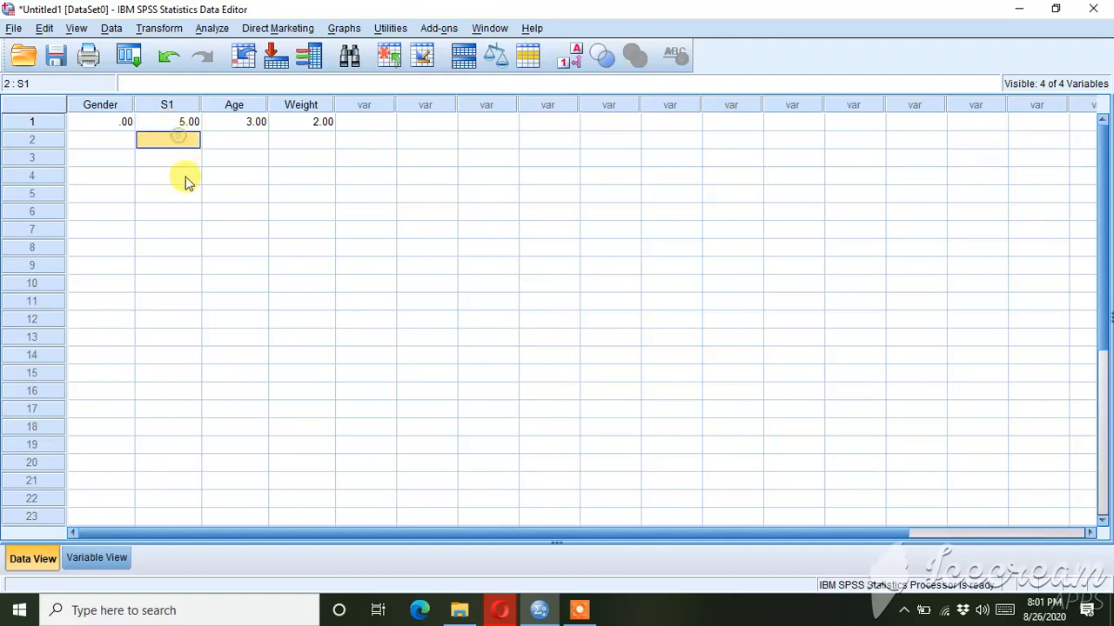